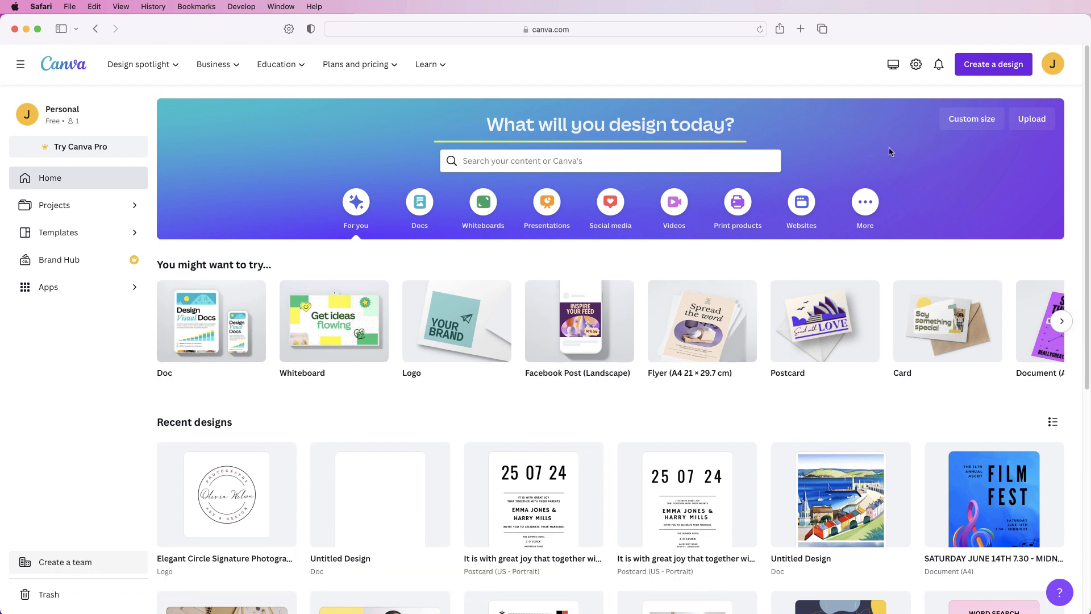
- Search the templates for "logo" and open the Black White Modern Square Frame Photography Logo template for customising
left_click(489, 165)
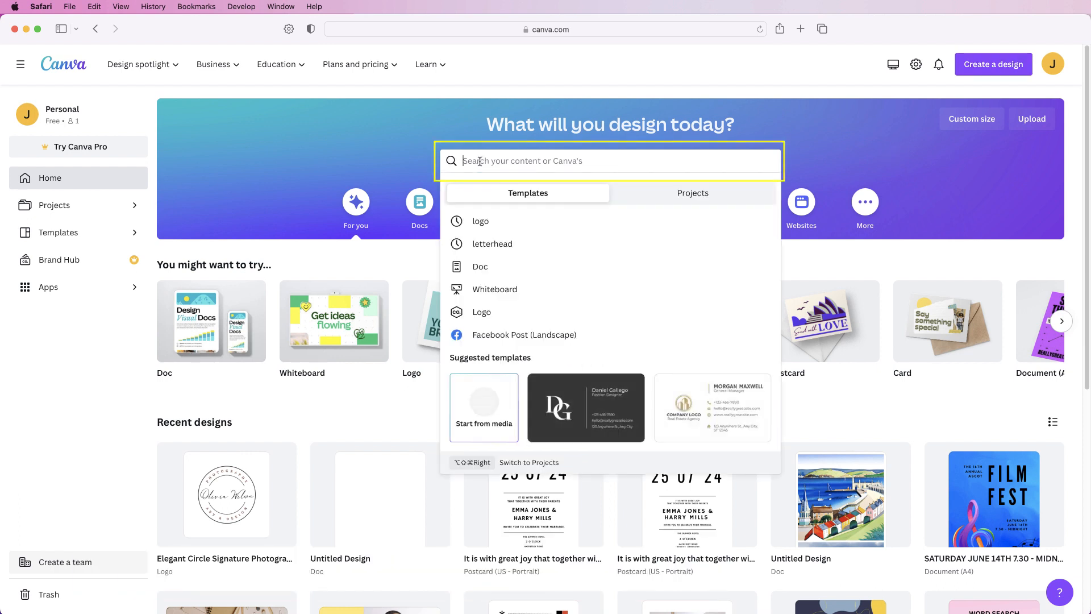
left_click(481, 221)
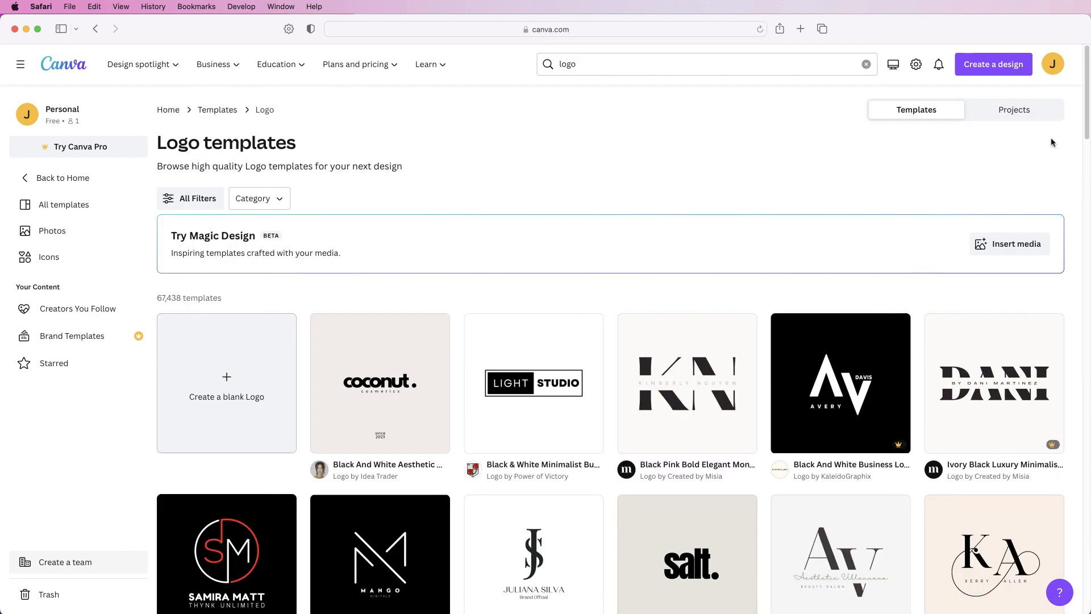
mouse_move(1087, 137)
left_mouse_down()
mouse_move(1081, 299)
mouse_move(1087, 144)
left_mouse_up()
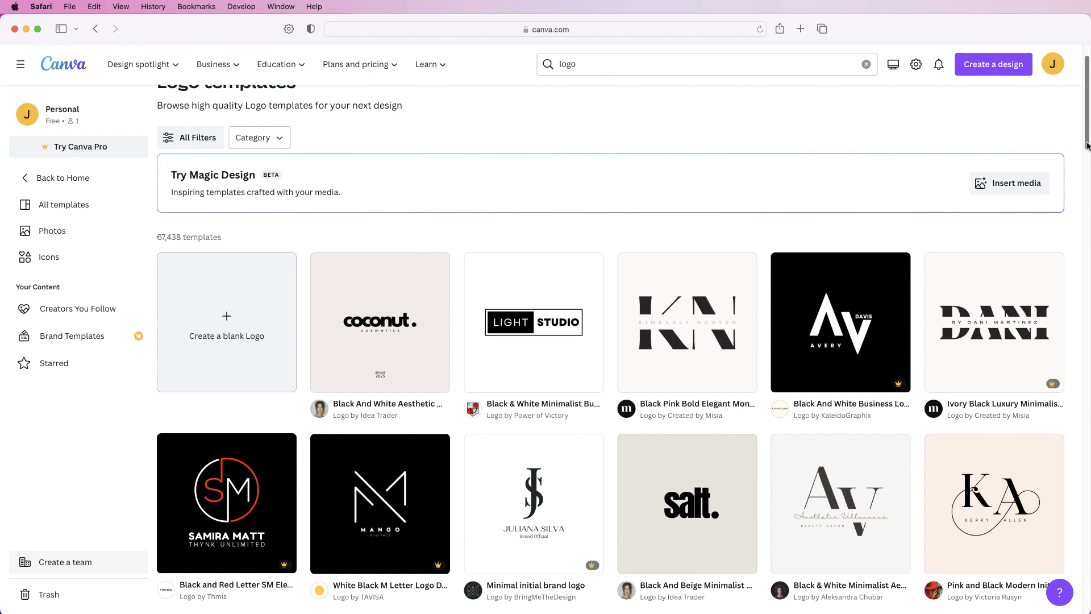
left_click_drag(1088, 143, 1087, 171)
mouse_move(898, 220)
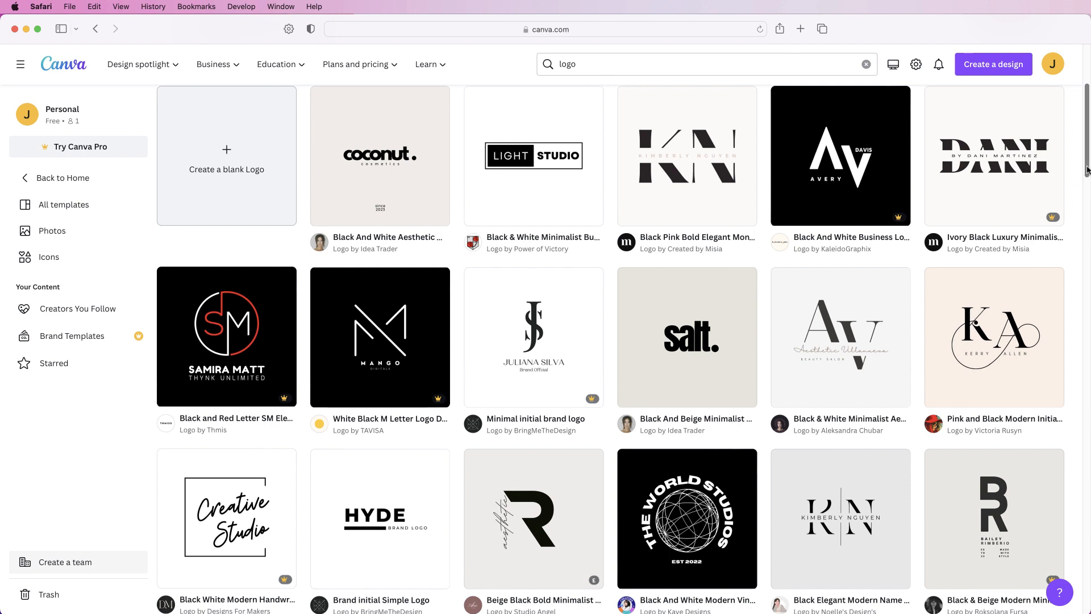
left_click_drag(1087, 170, 1084, 316)
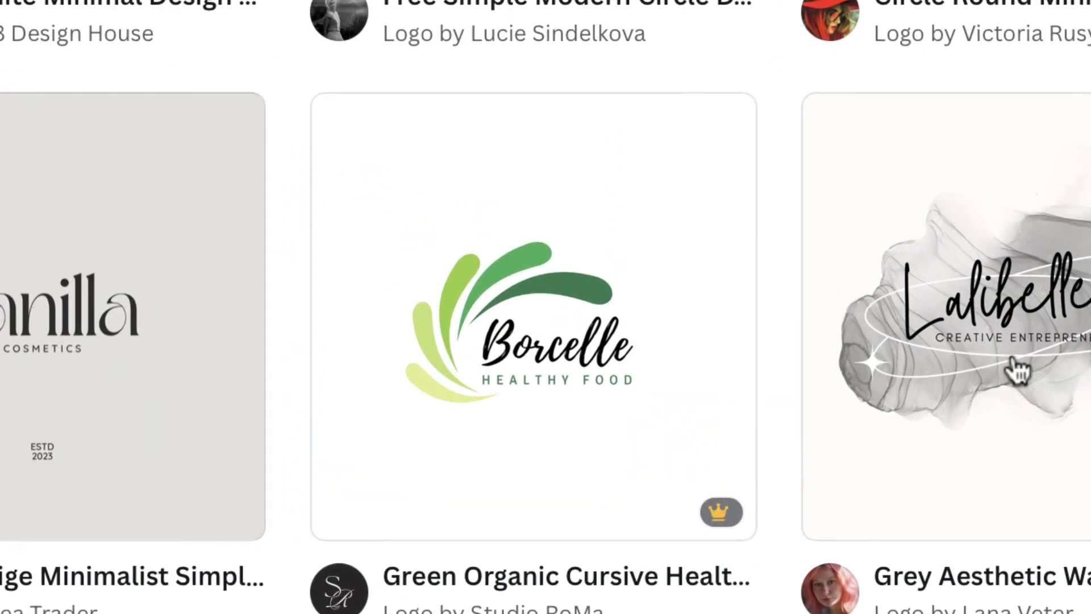
mouse_move(682, 341)
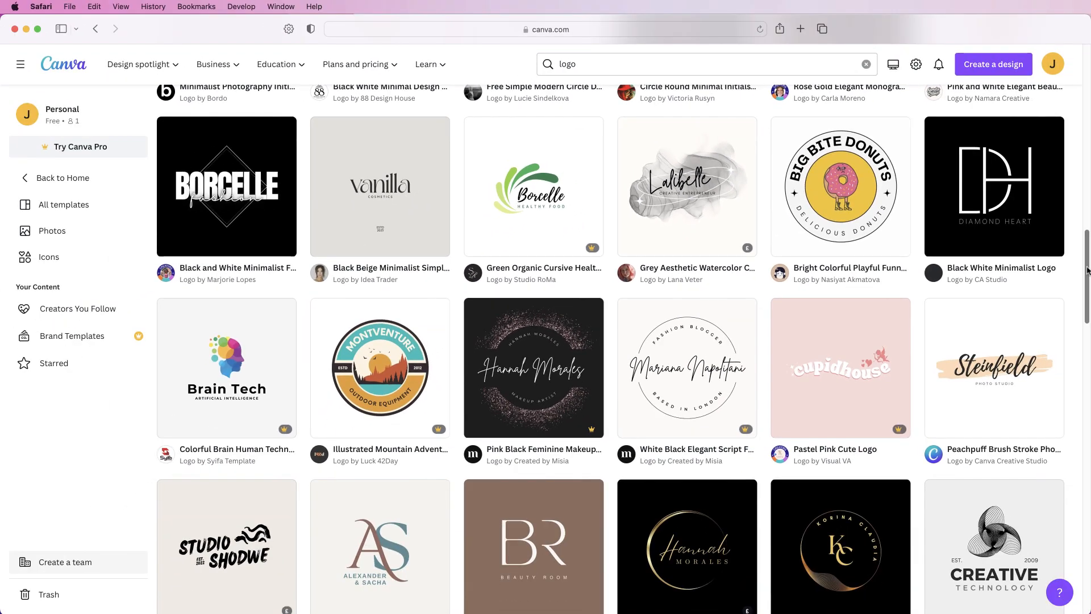
left_click_drag(1088, 272, 1084, 428)
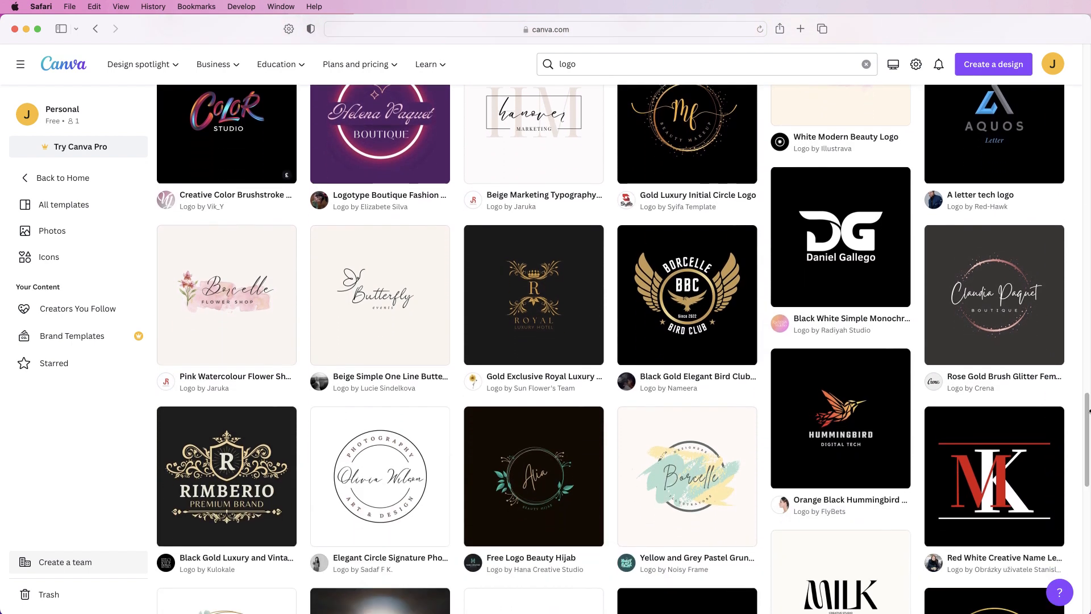
scroll(843, 430, "down", 10)
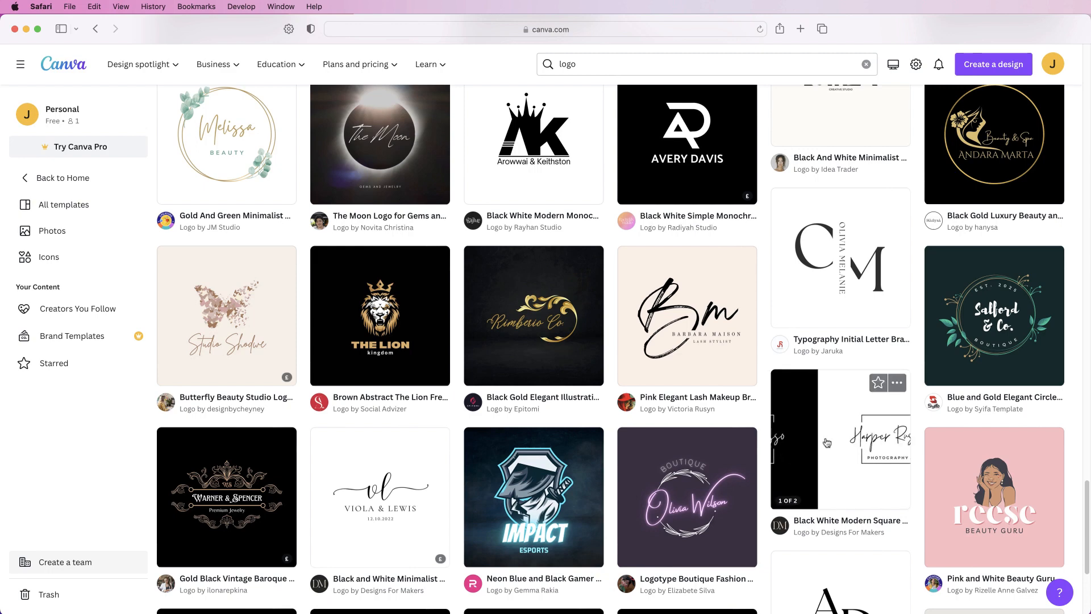
left_click(828, 443)
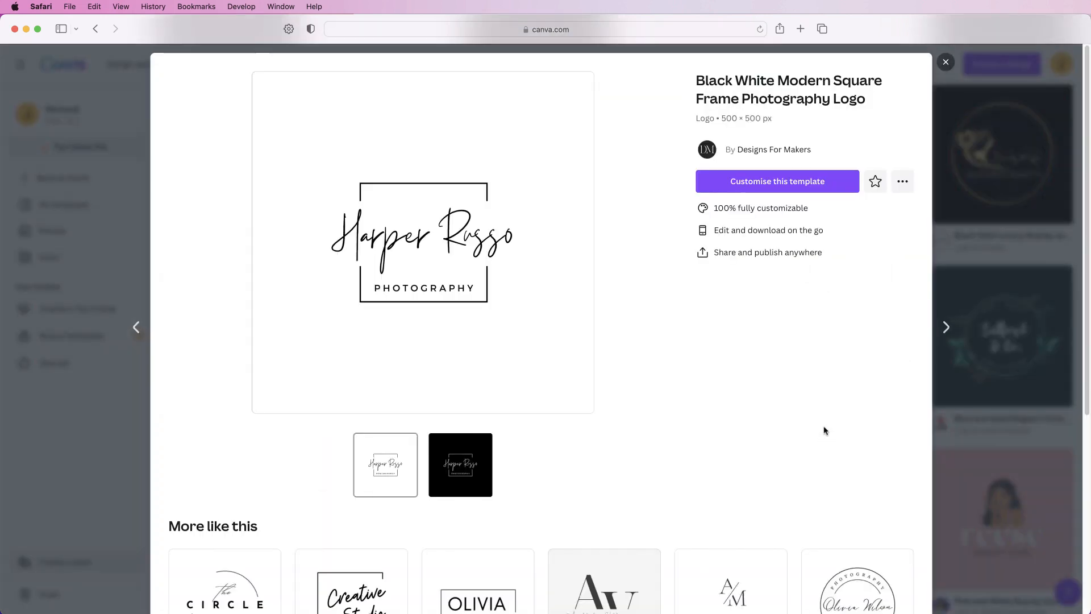
left_click(763, 183)
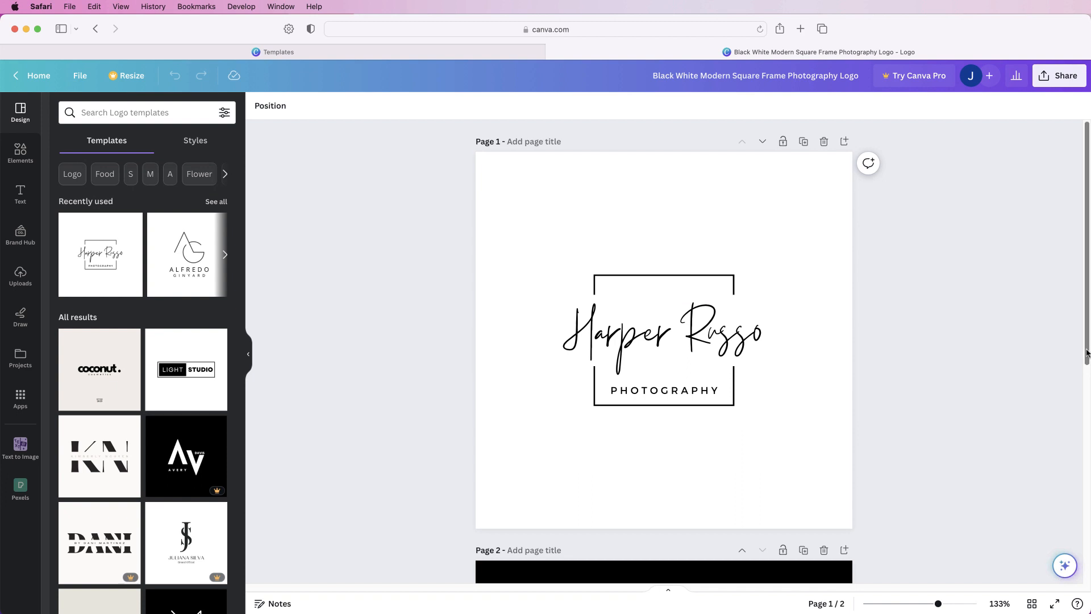
- Move the name text, PHOTOGRAPHY text and blank white rectangle off the square frame on page 1, and delete the frame
mouse_move(1088, 353)
left_mouse_down()
mouse_move(1087, 554)
mouse_move(1085, 353)
left_mouse_up()
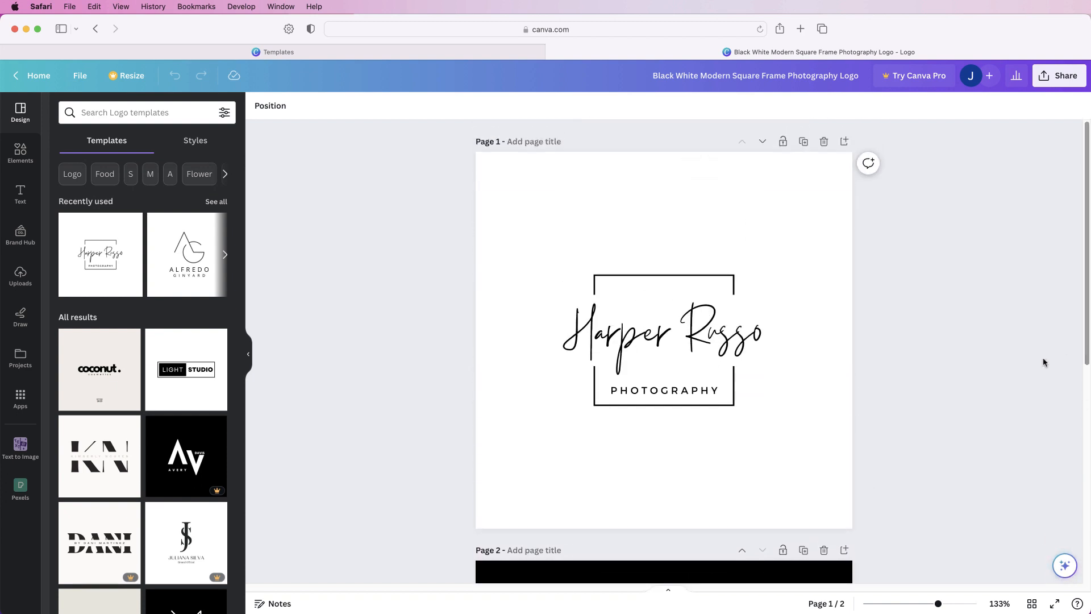
left_click(690, 333)
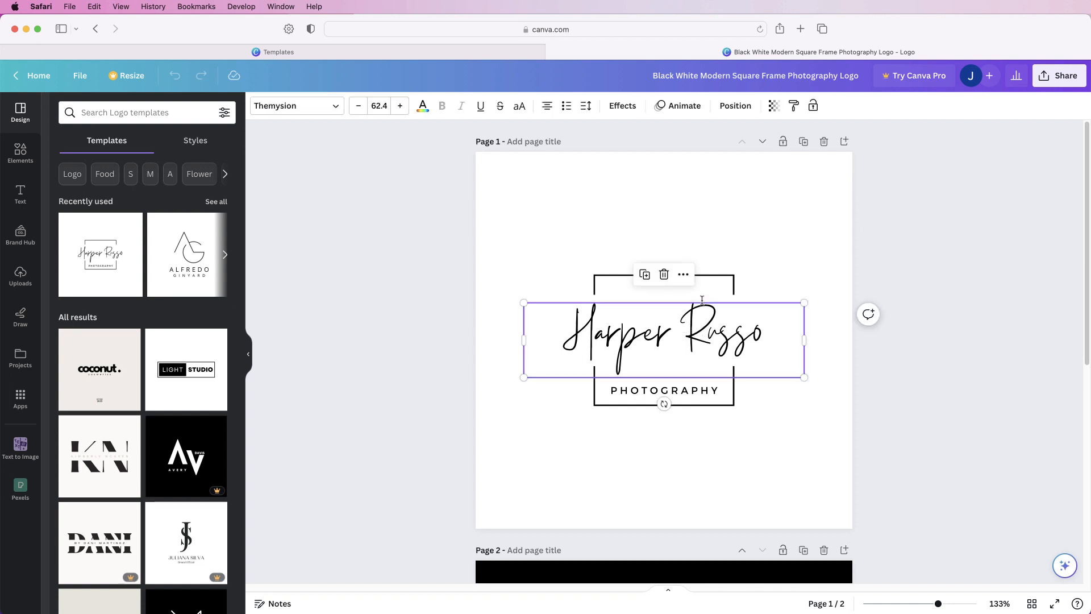
left_click_drag(697, 333, 694, 202)
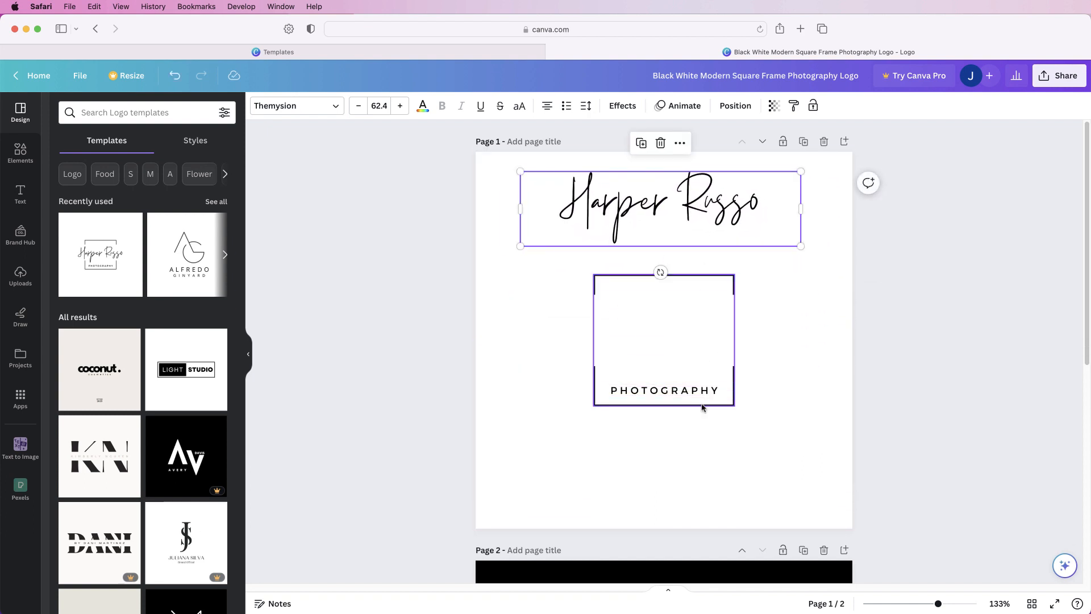
left_click_drag(691, 391, 688, 498)
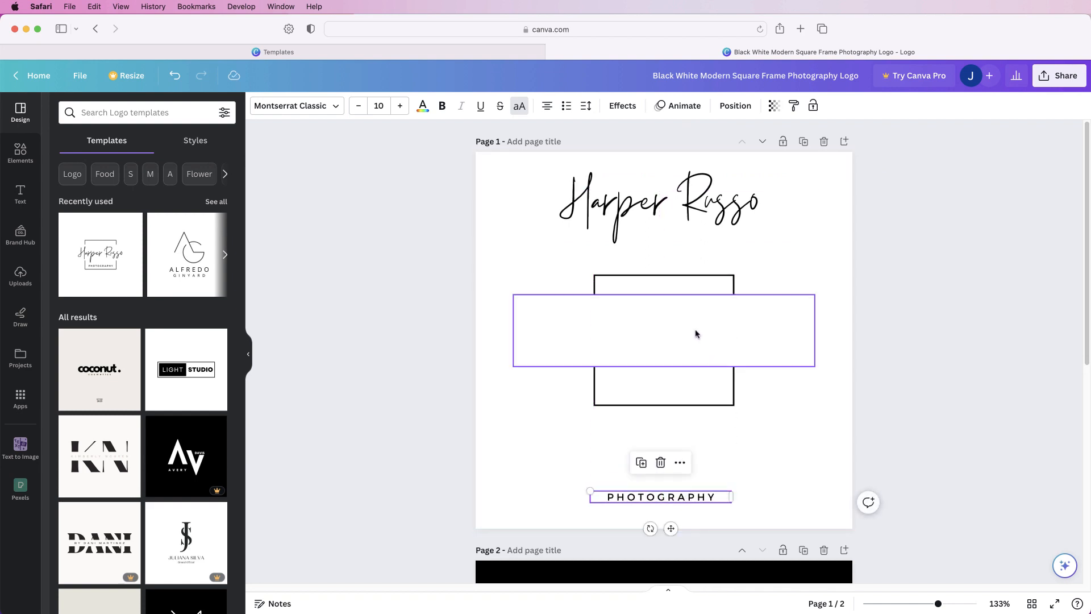
left_click_drag(699, 330, 707, 200)
mouse_move(697, 278)
left_mouse_down()
mouse_move(721, 285)
mouse_move(728, 336)
mouse_move(676, 288)
mouse_move(734, 302)
mouse_move(706, 278)
mouse_move(687, 280)
mouse_move(699, 286)
left_mouse_up()
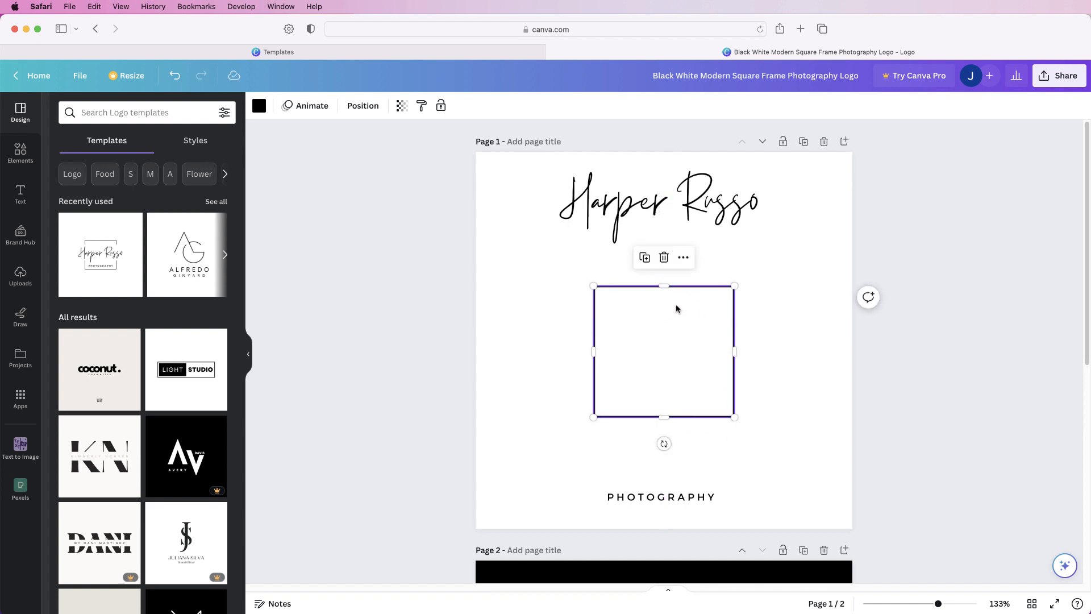
key("BackSpace")
- Check the font and size used by the name text and by the PHOTOGRAPHY text
left_click(659, 207)
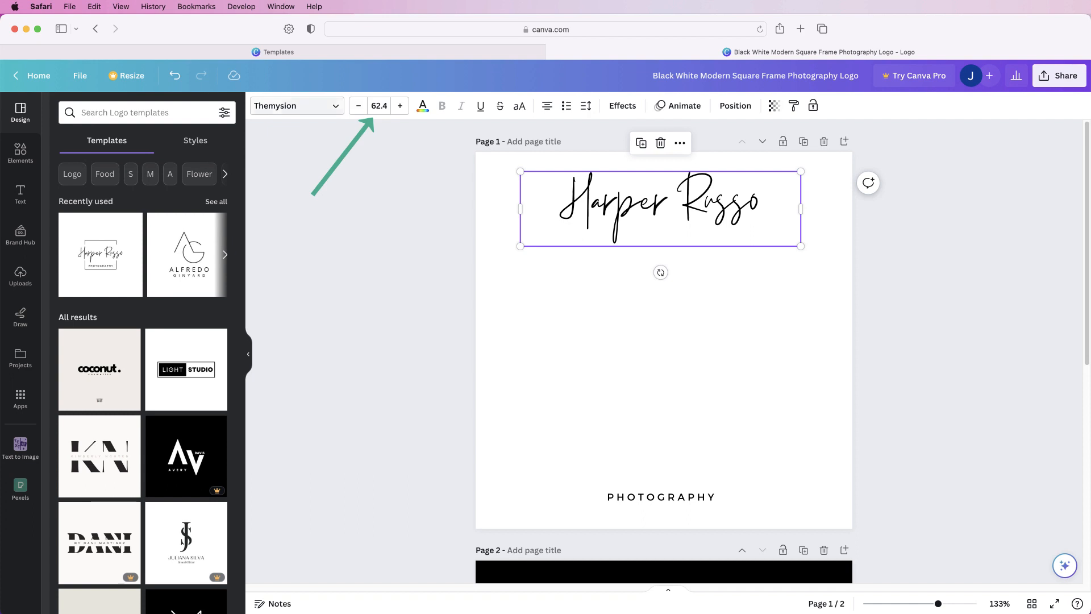
left_click(661, 496)
left_click(661, 497)
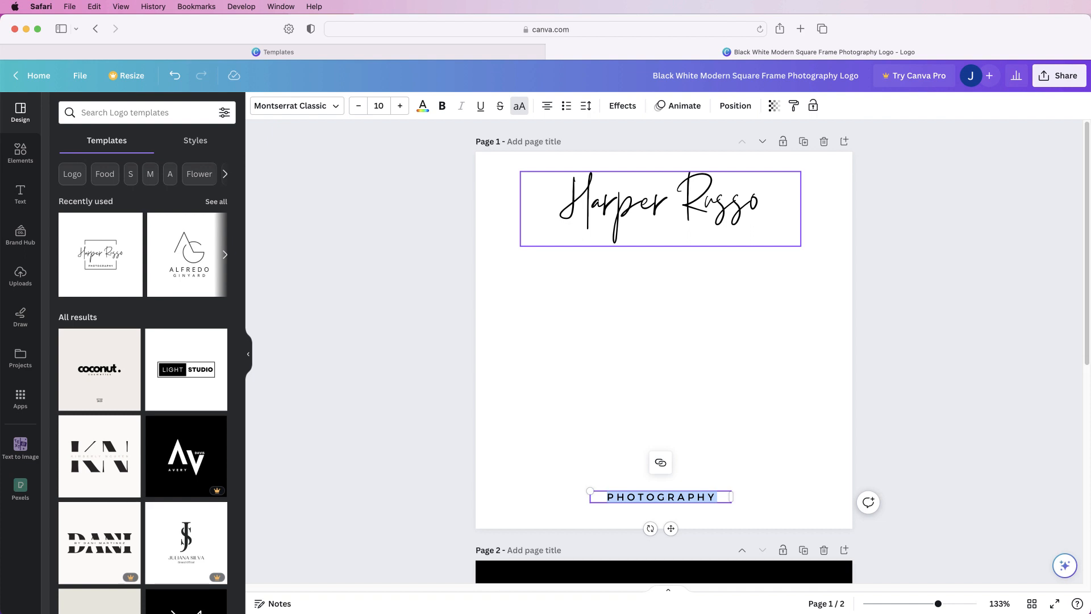
- Delete the name text, the blank white rectangle and the PHOTOGRAPHY text so page 1 is empty
left_click(661, 209)
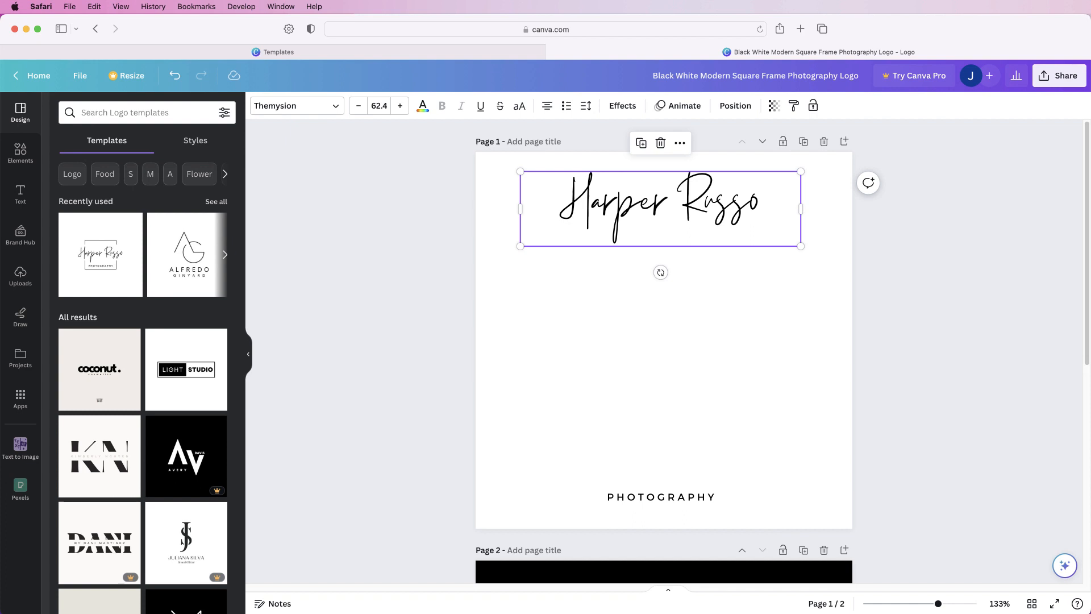
key("Delete")
left_click(661, 212)
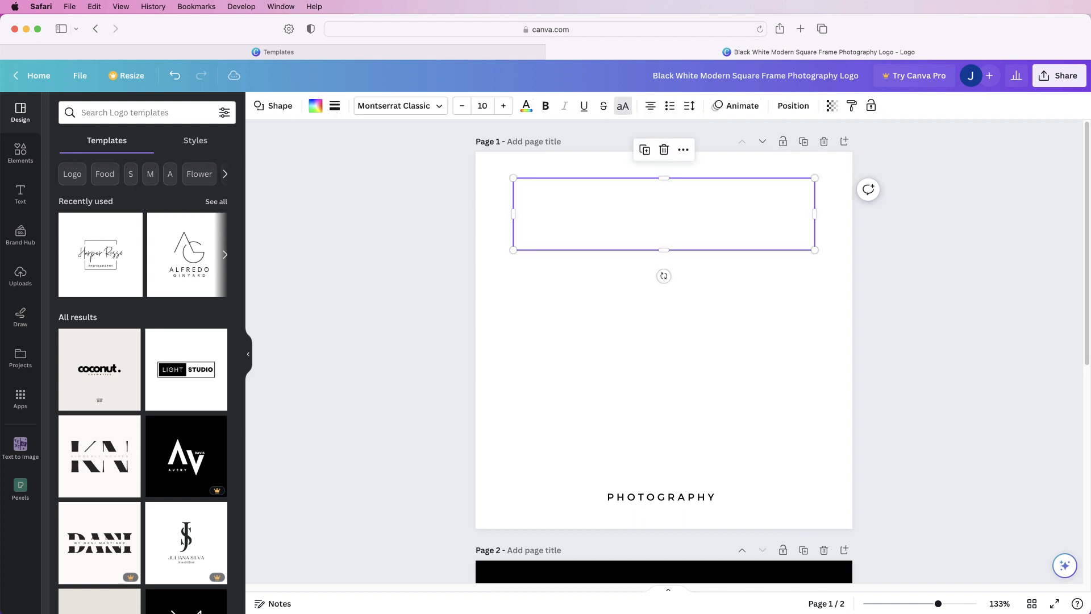
key("Delete")
key("Delete")
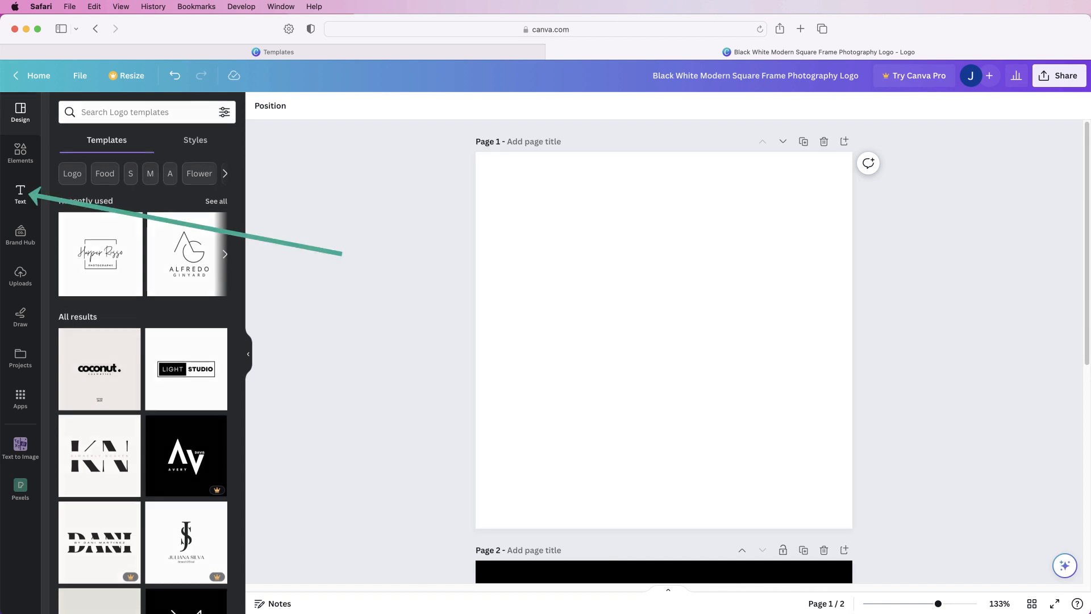
- Add a heading to page 1 and set its font to Themysion
left_click(20, 193)
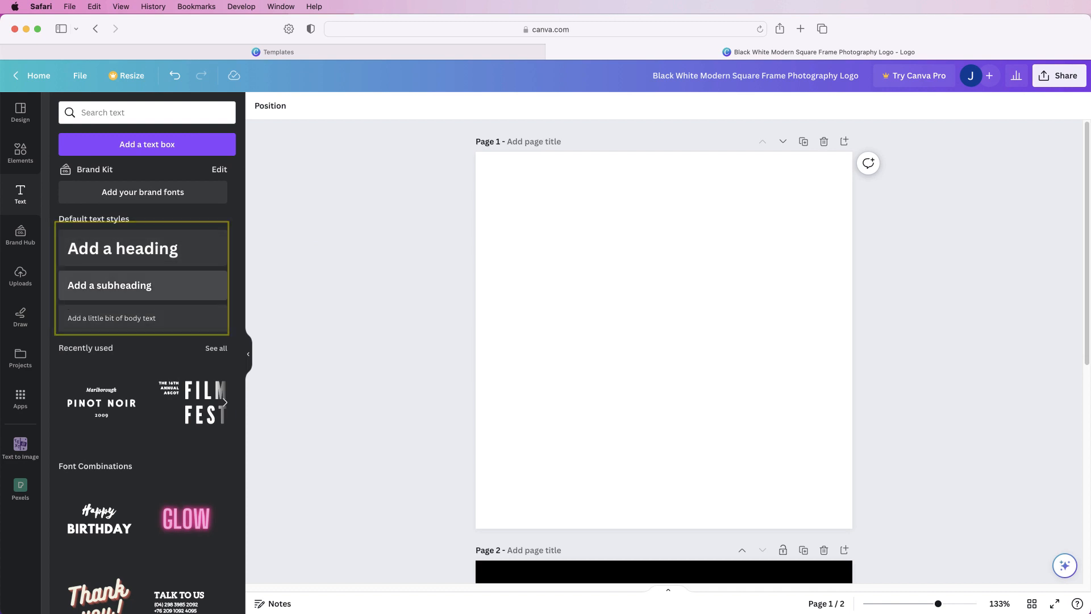
left_click(122, 248)
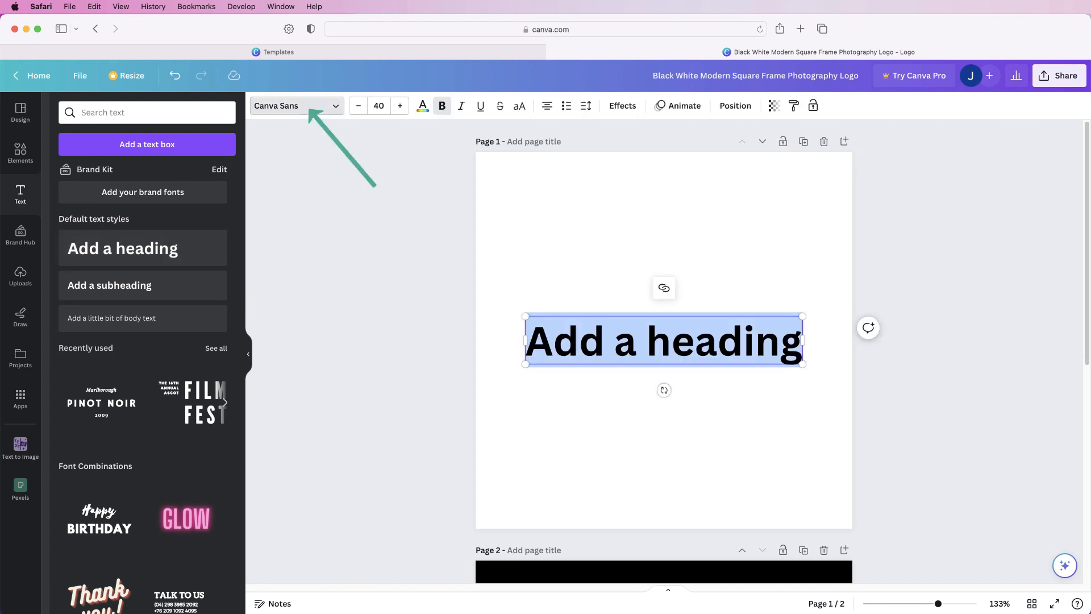
left_click(296, 106)
left_click(142, 146)
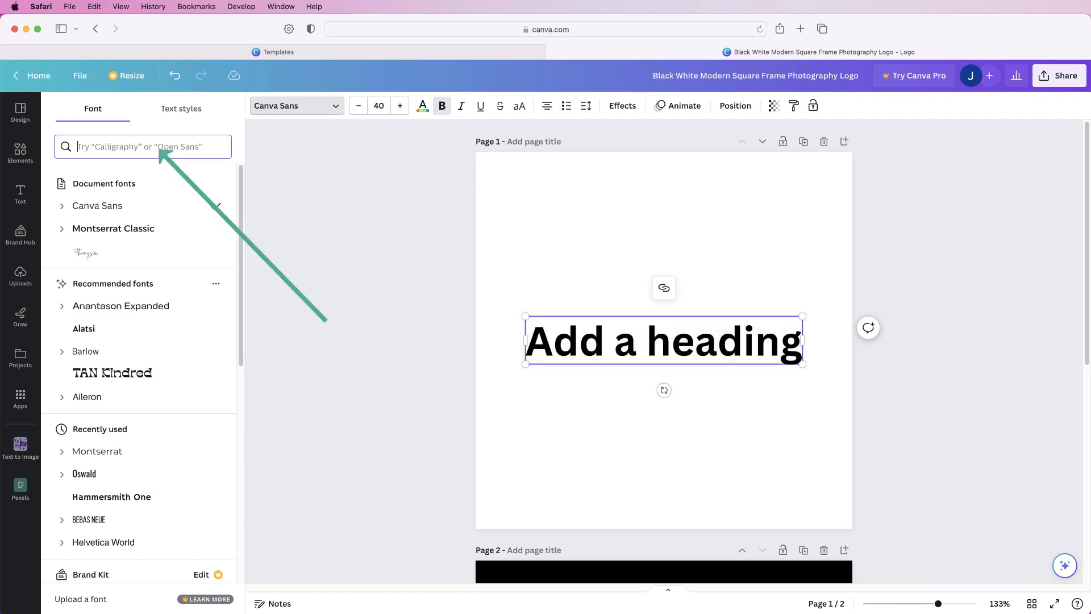
type("THEMY")
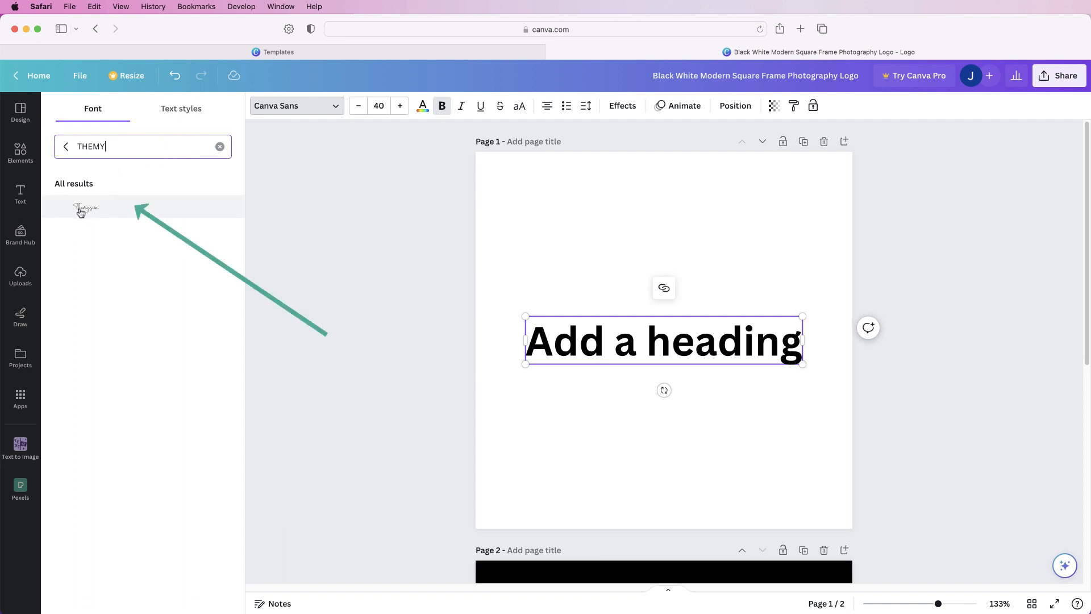
left_click(85, 210)
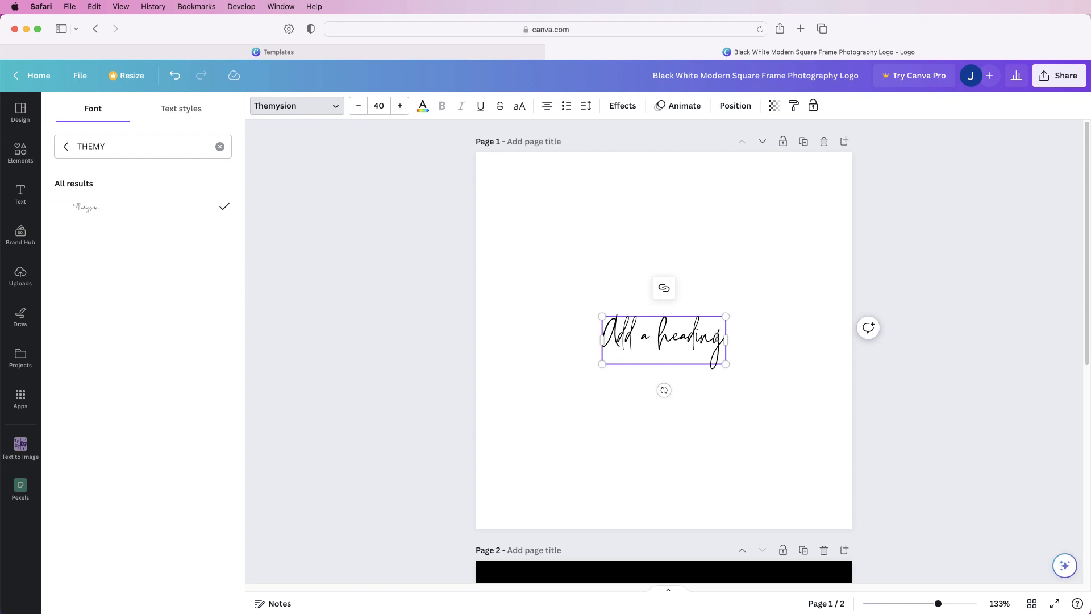
- Replace the heading's placeholder text with the person's full name
left_click_drag(717, 337, 604, 339)
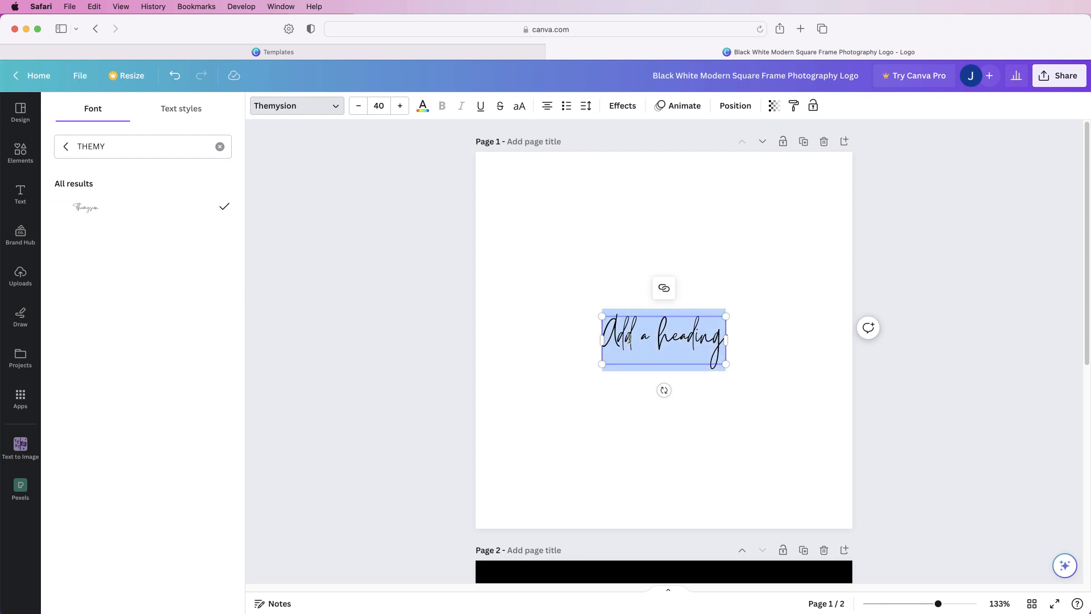
type("Lisa")
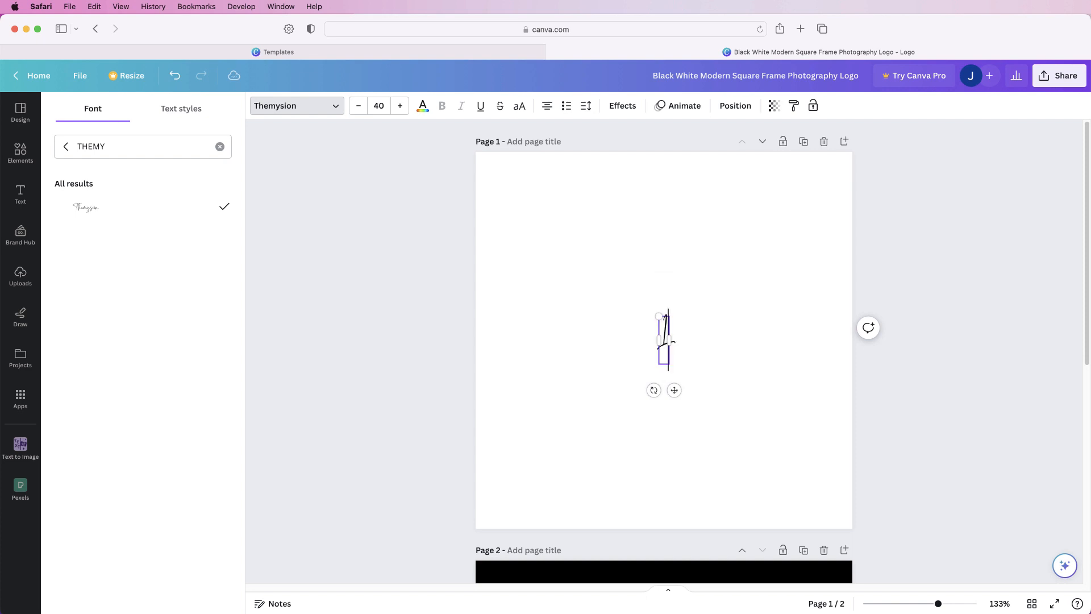
type("oe")
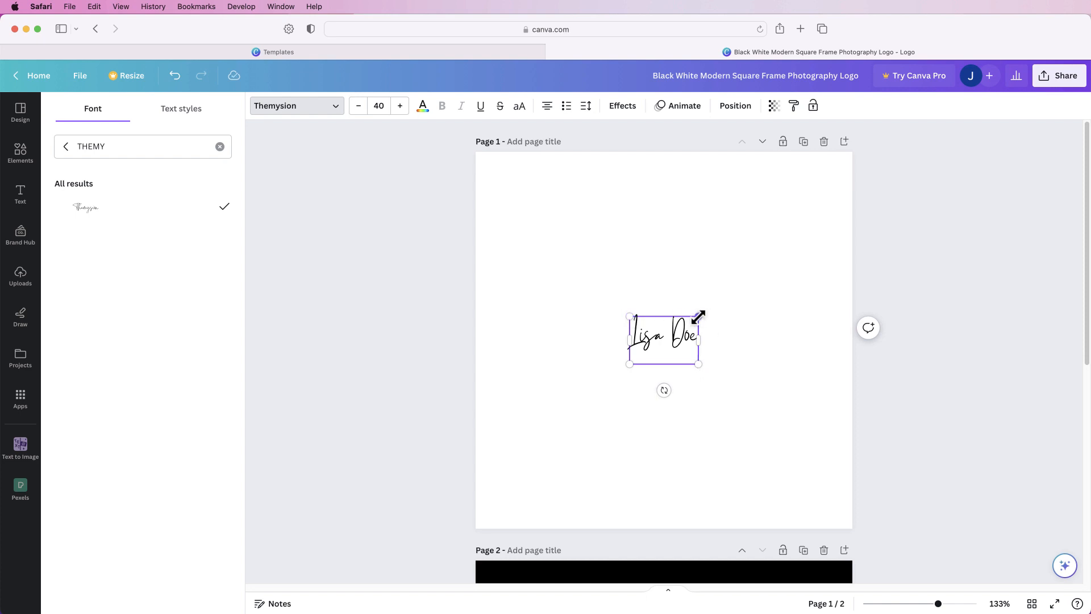
- Enlarge the name heading to a font size of about 113 and centre it horizontally in the page's upper half
left_click_drag(699, 317, 776, 263)
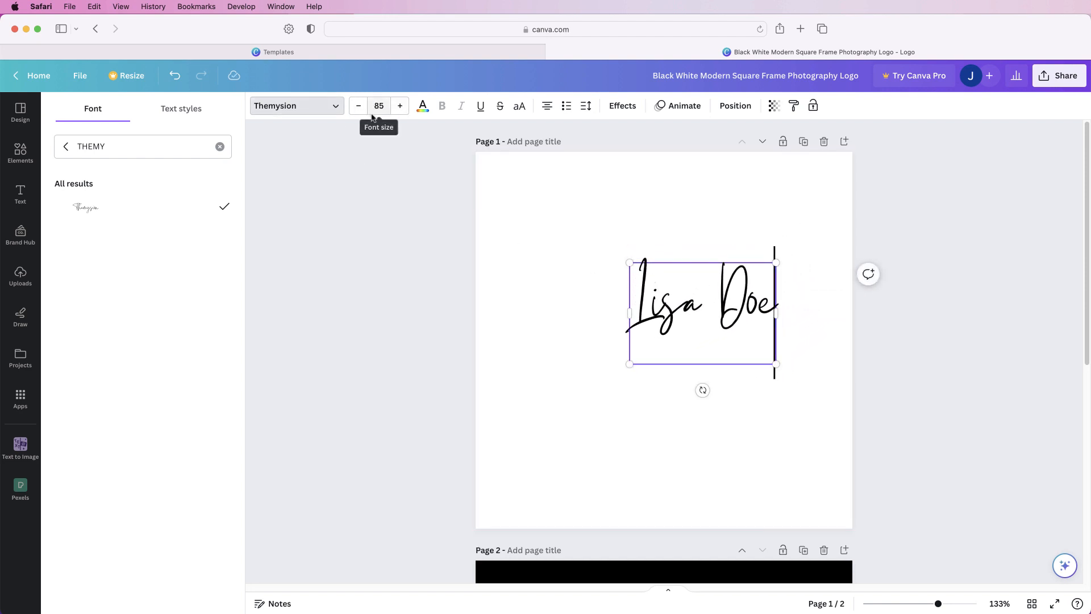
left_click_drag(776, 261, 827, 230)
left_click_drag(765, 293, 704, 273)
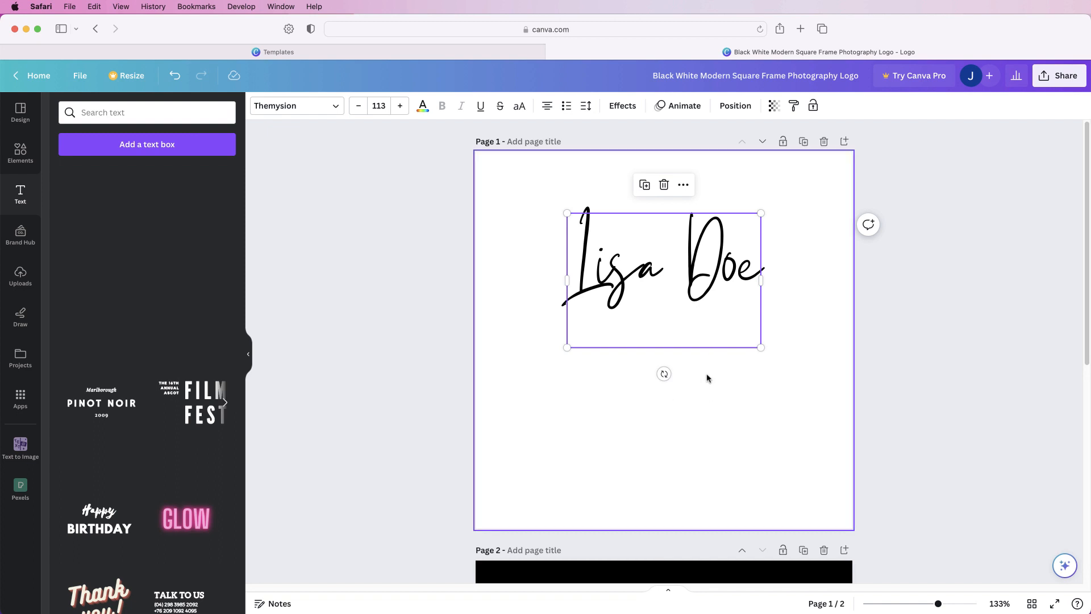
- Add a body text line reading "tutorials" below the name and change it to uppercase
left_click(17, 202)
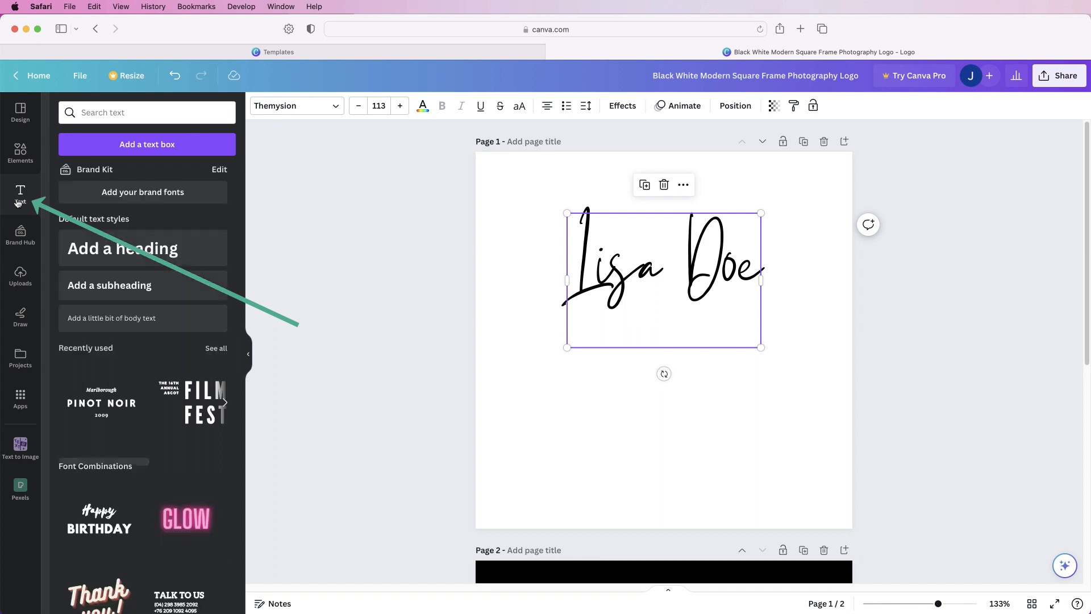
left_click(116, 323)
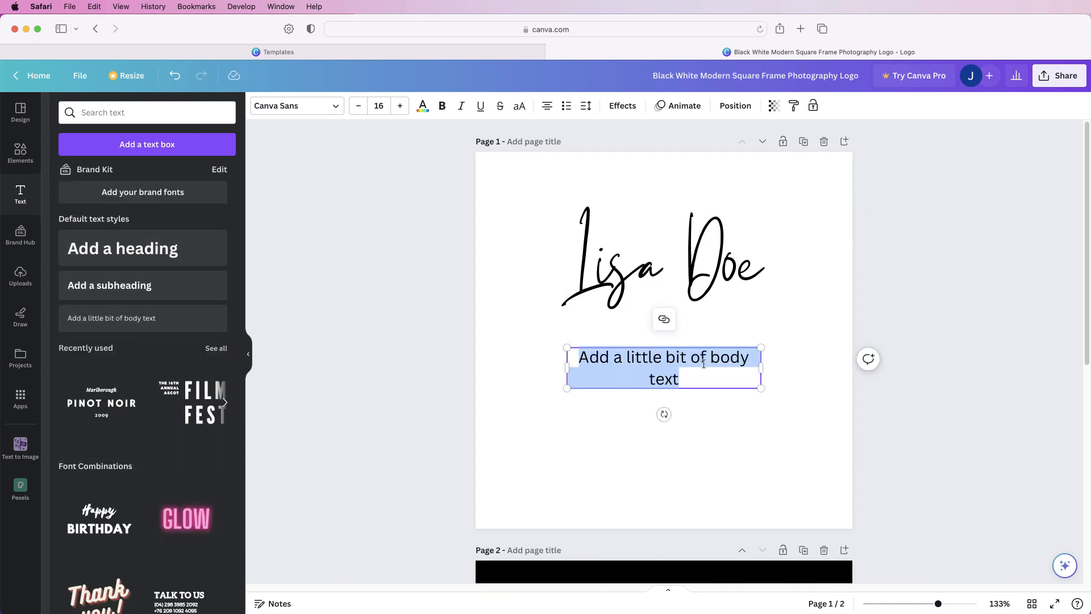
type("tutorials")
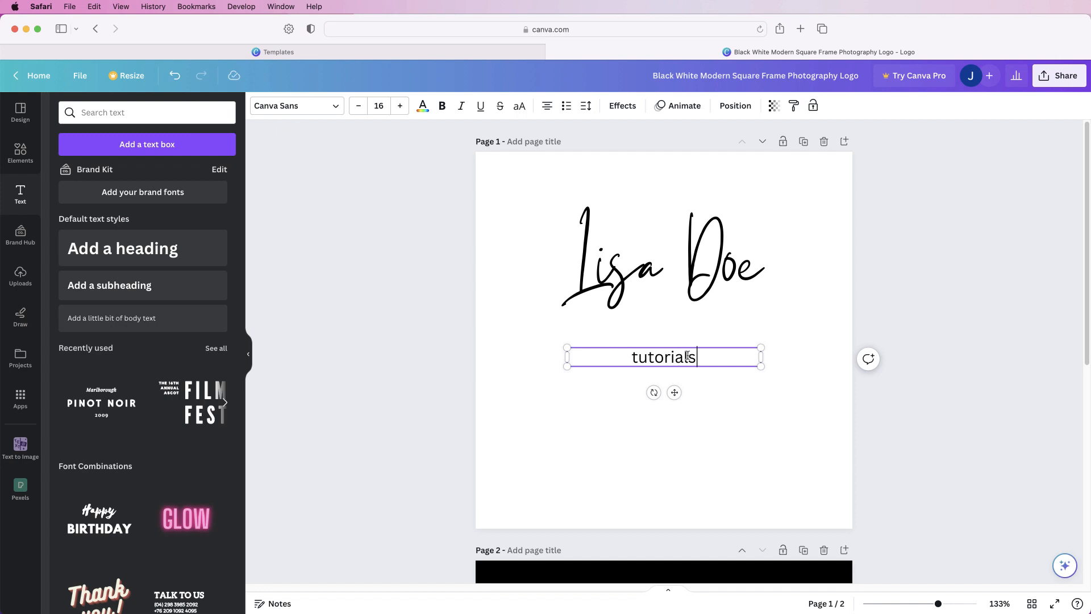
left_click_drag(696, 358, 630, 358)
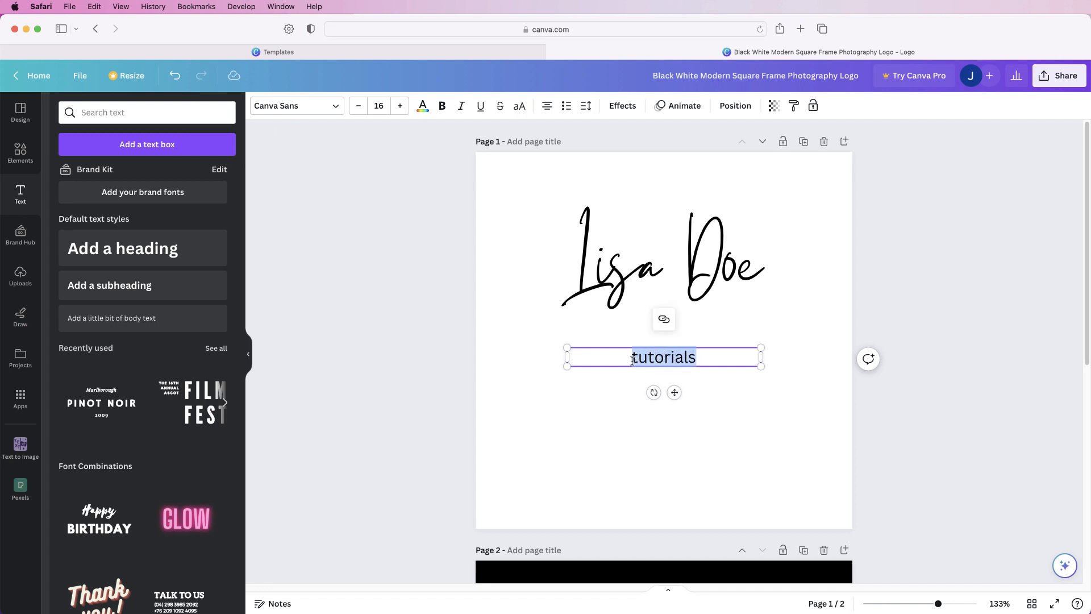
left_click(521, 109)
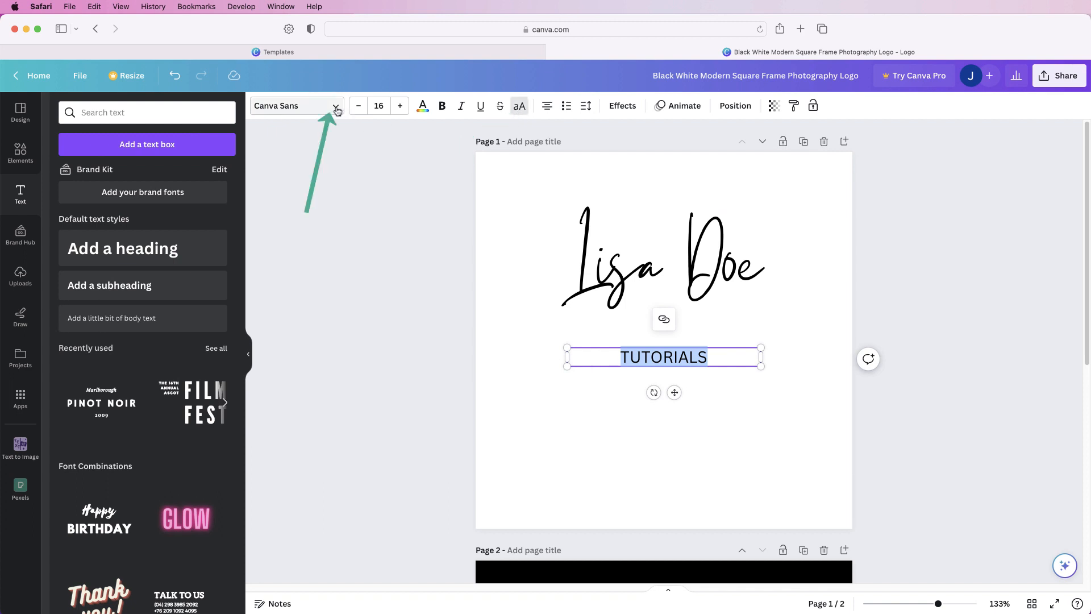
- Change the font of the TUTORIALS tagline to Montserrat Classic
left_click(335, 106)
left_click(103, 146)
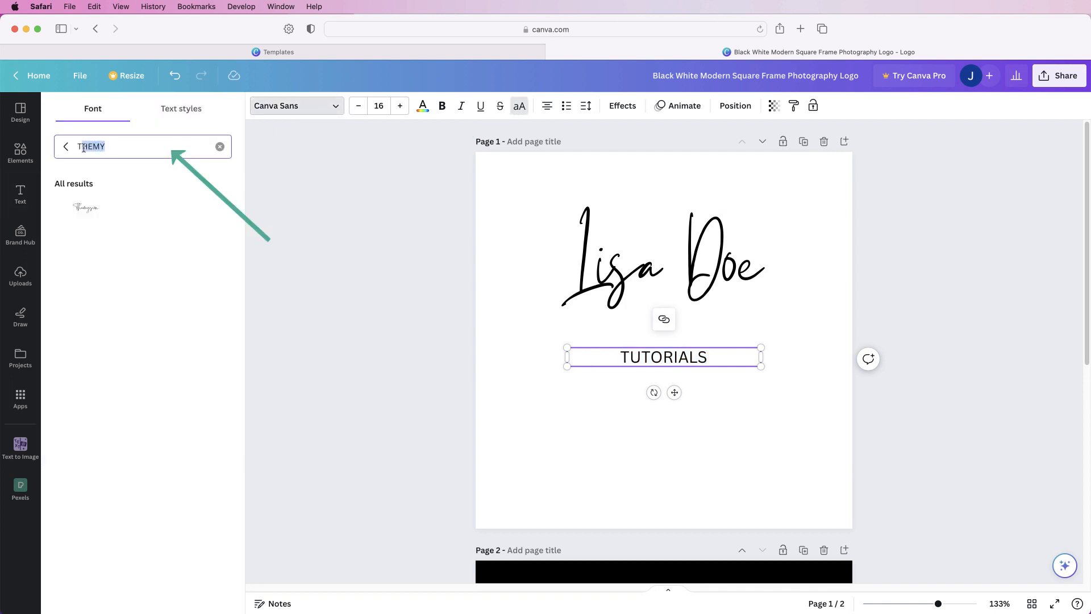
type("mon")
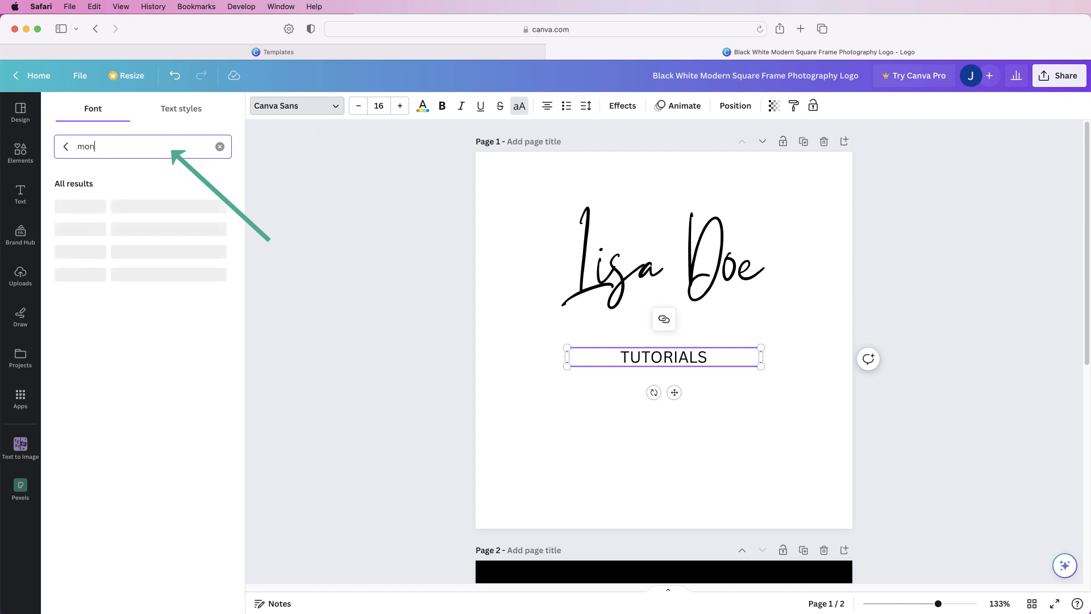
type("t")
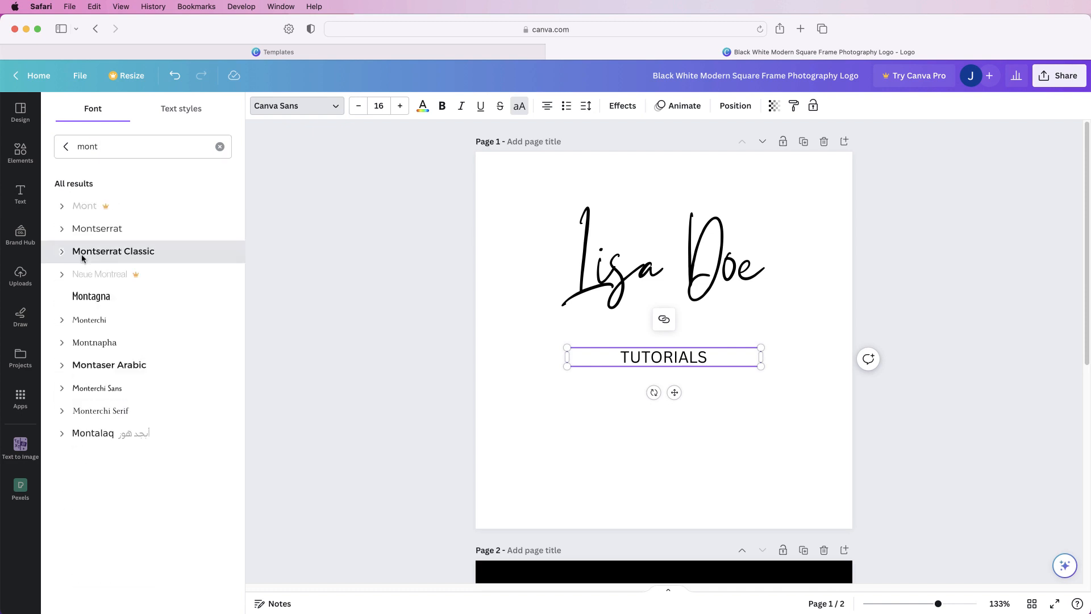
left_click(85, 256)
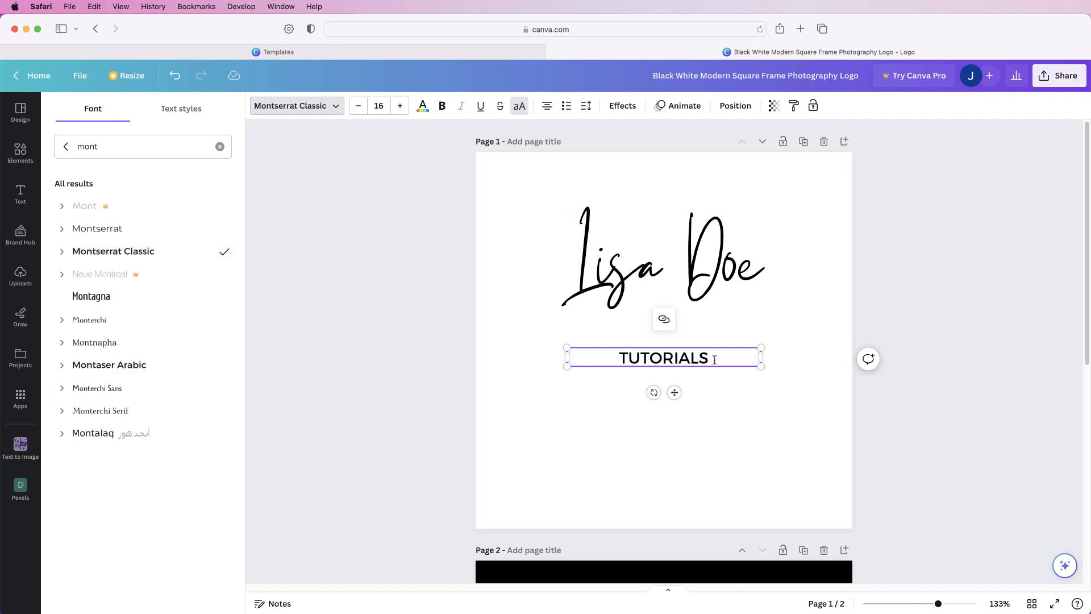
- Widen the letter spacing of the TUTORIALS tagline to about 217, following the tagline in the page 2 logo
left_click_drag(1085, 352, 1081, 477)
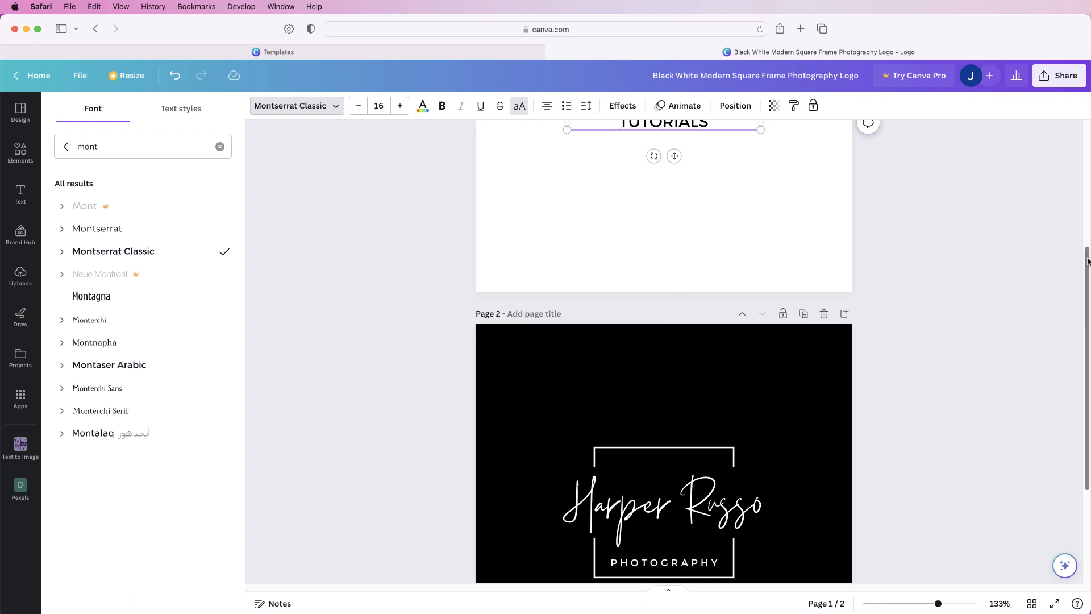
left_click_drag(1086, 261, 1086, 168)
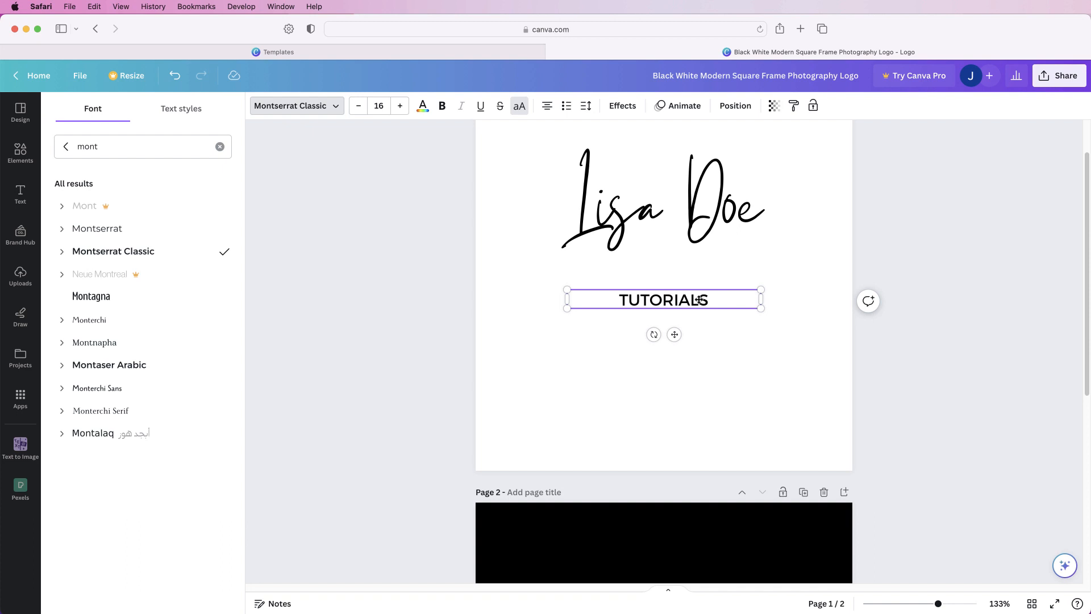
left_click(586, 107)
left_click_drag(612, 152, 614, 154)
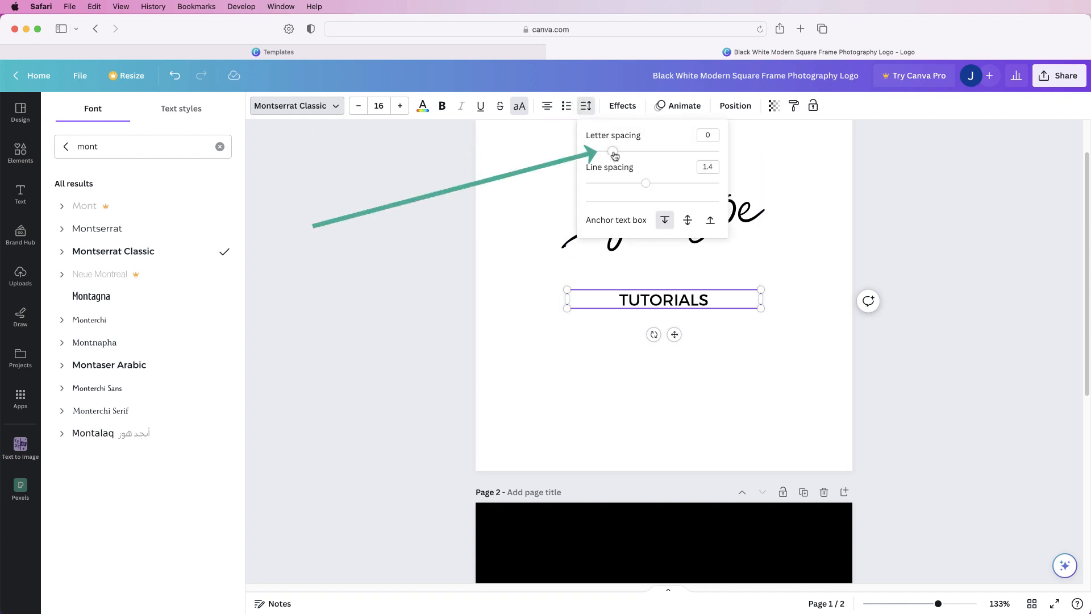
left_click(586, 106)
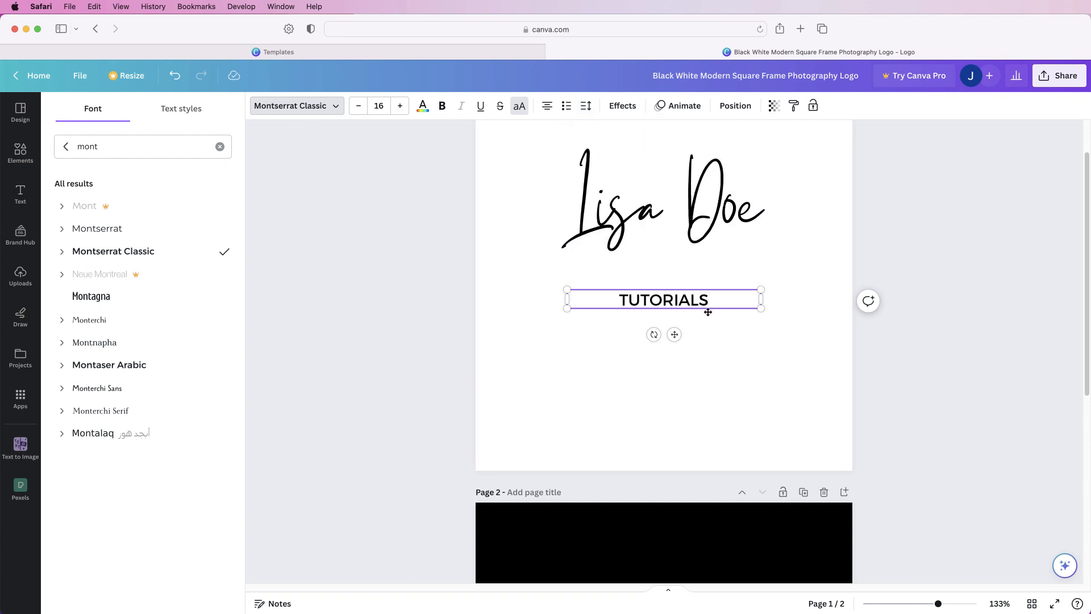
left_click_drag(708, 299, 618, 300)
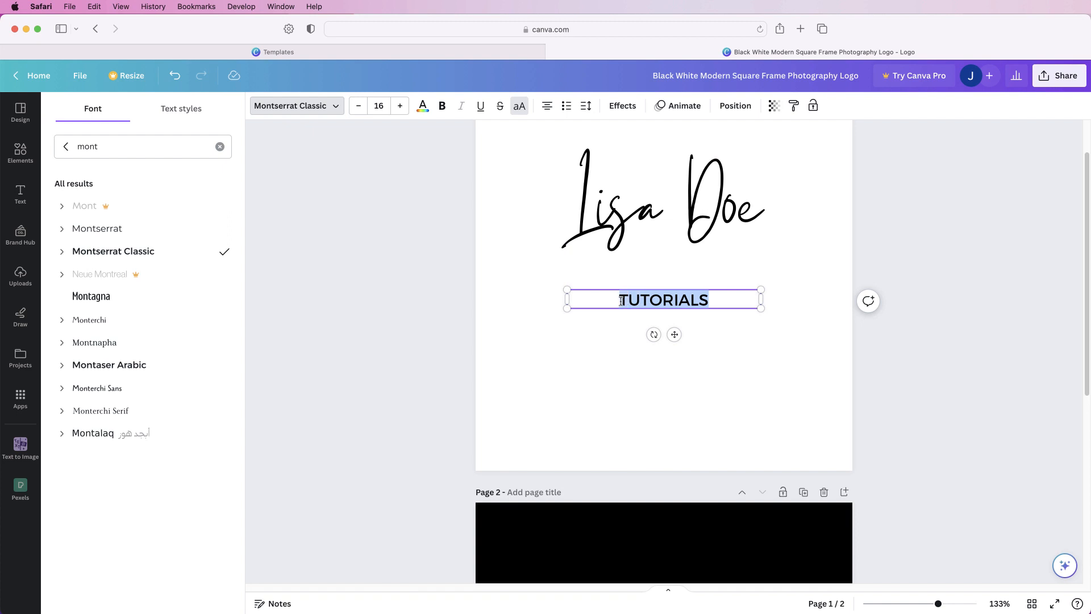
left_click(587, 109)
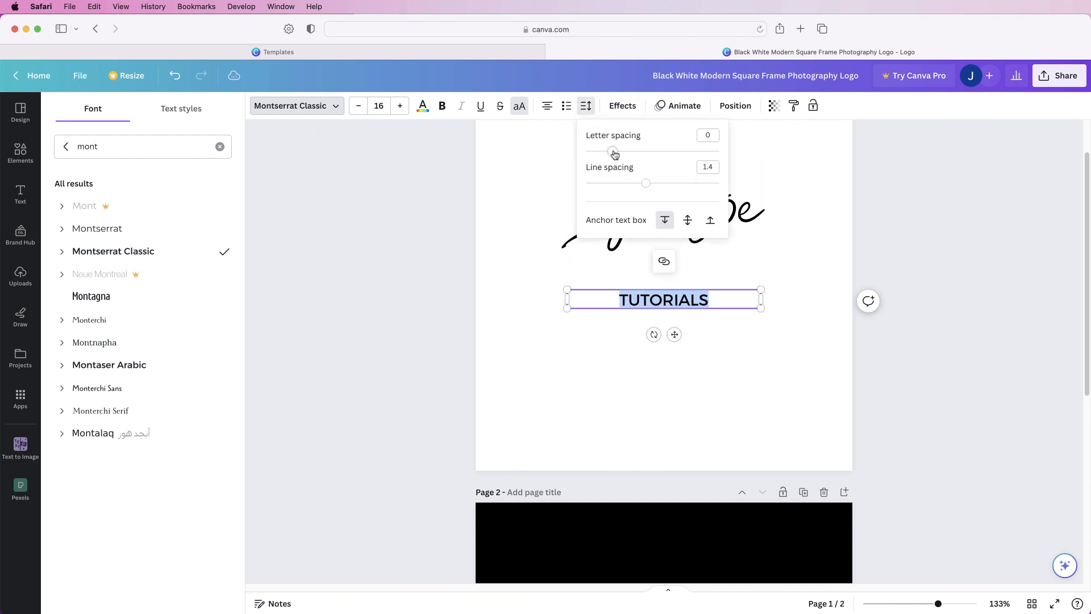
left_click_drag(617, 153, 643, 159)
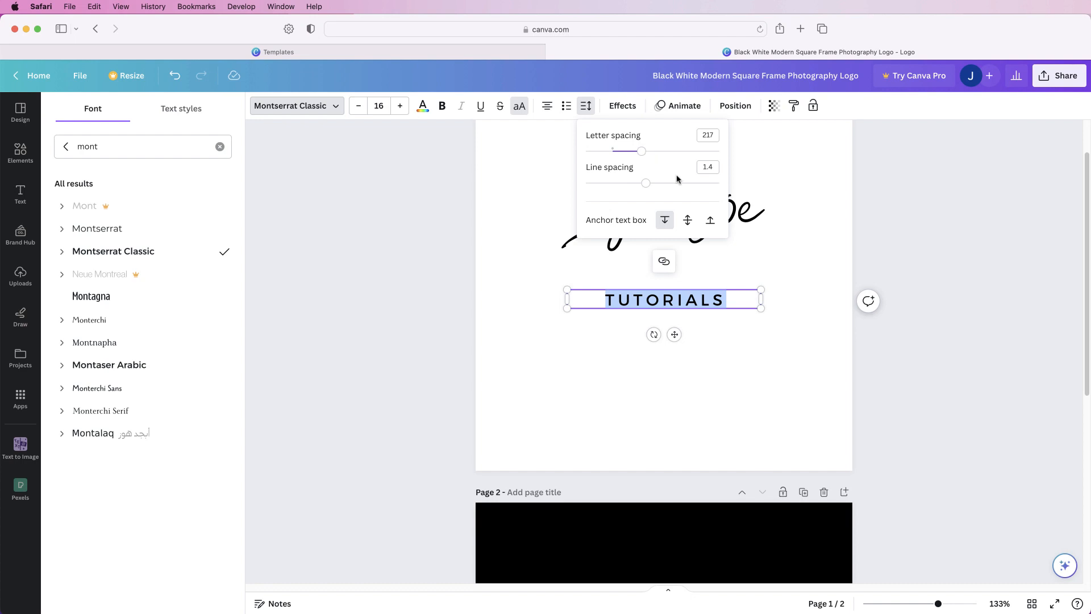
- Shrink the TUTORIALS tagline to a font size of about 14.3 and move it further down, roughly centred below the name
left_click(742, 373)
left_click(710, 292)
mouse_move(761, 290)
left_mouse_down()
mouse_move(794, 263)
mouse_move(722, 303)
mouse_move(784, 285)
mouse_move(740, 293)
left_mouse_up()
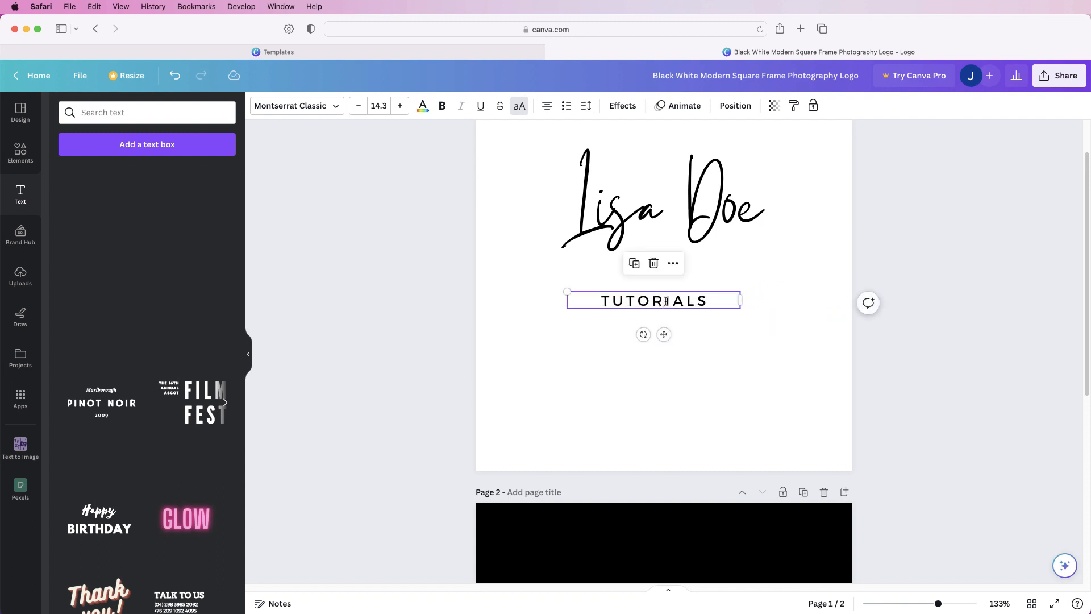
left_click_drag(666, 301, 687, 394)
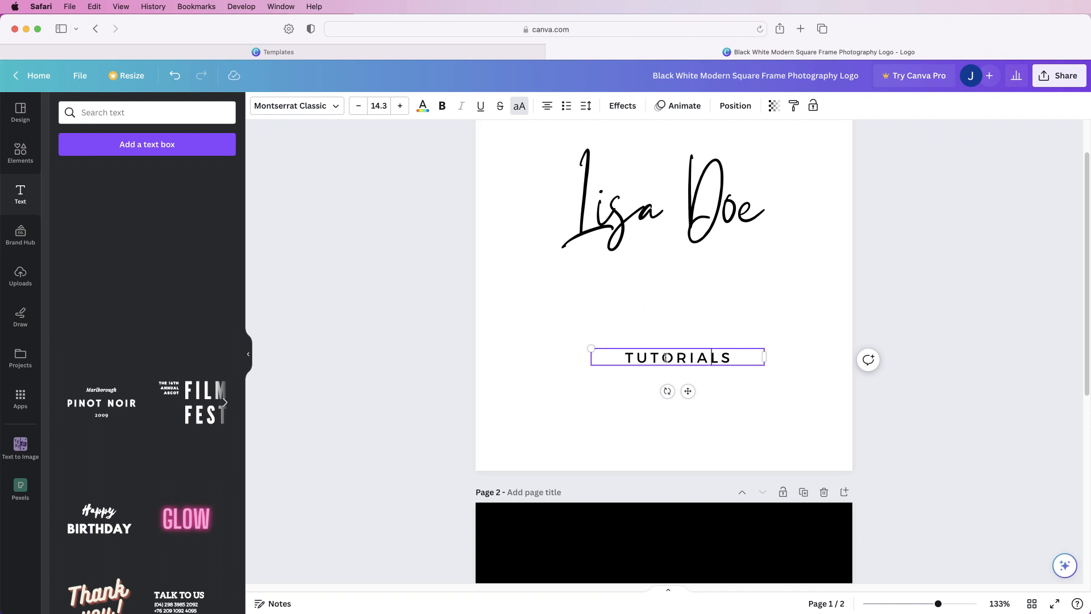
left_click_drag(692, 349, 733, 364)
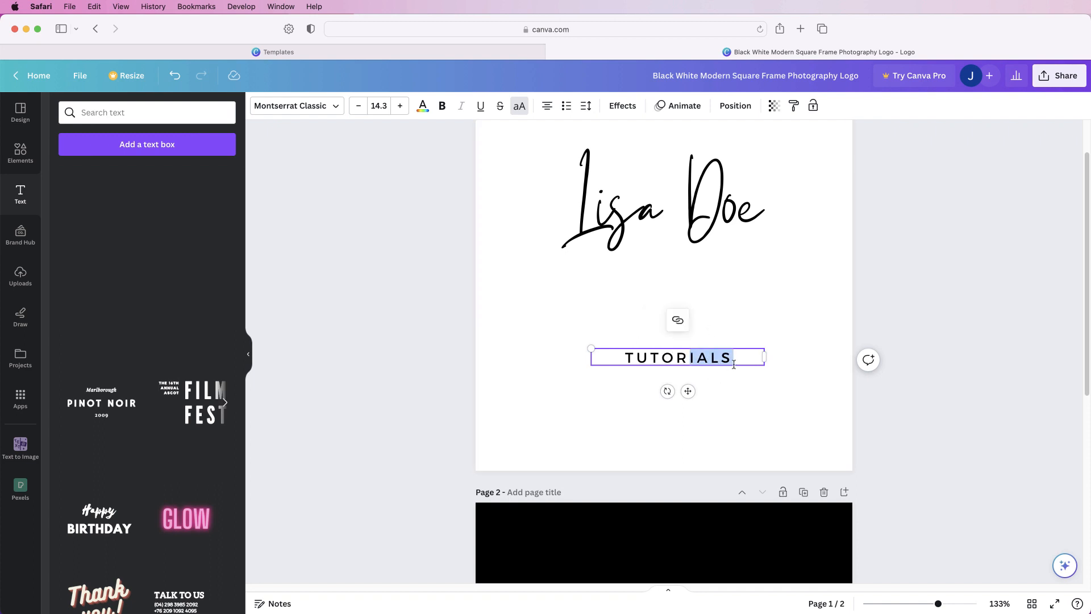
mouse_move(688, 391)
left_mouse_down()
mouse_move(697, 397)
mouse_move(680, 377)
mouse_move(681, 401)
left_mouse_up()
left_click(768, 315)
scroll(770, 271, "up", 2)
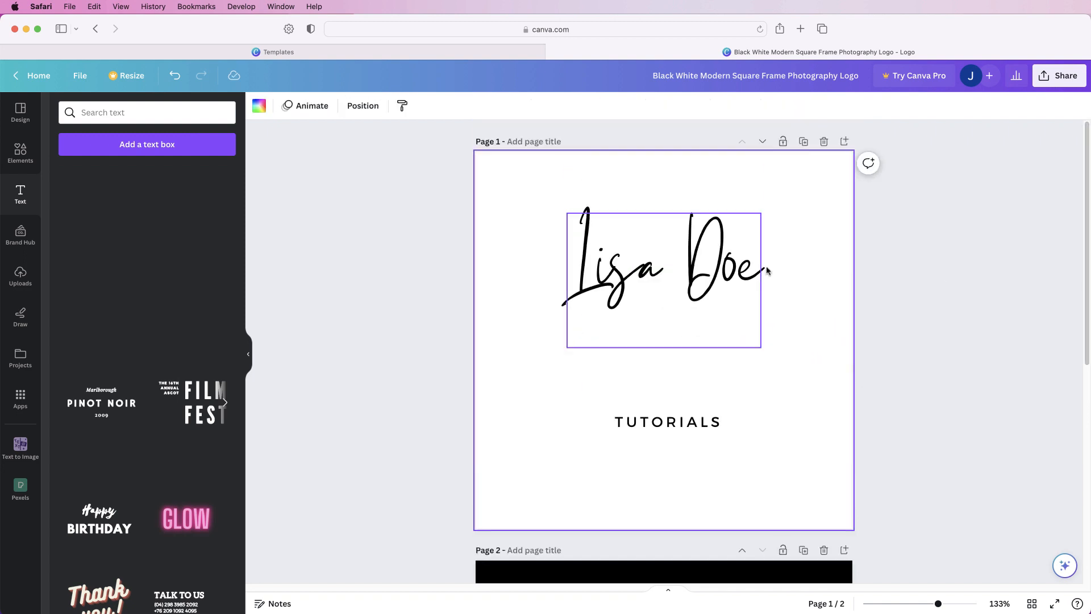
- Add a square shape to page 1, enlarge it to about 302 by 302, and centre it horizontally around the name and tagline
left_click(18, 156)
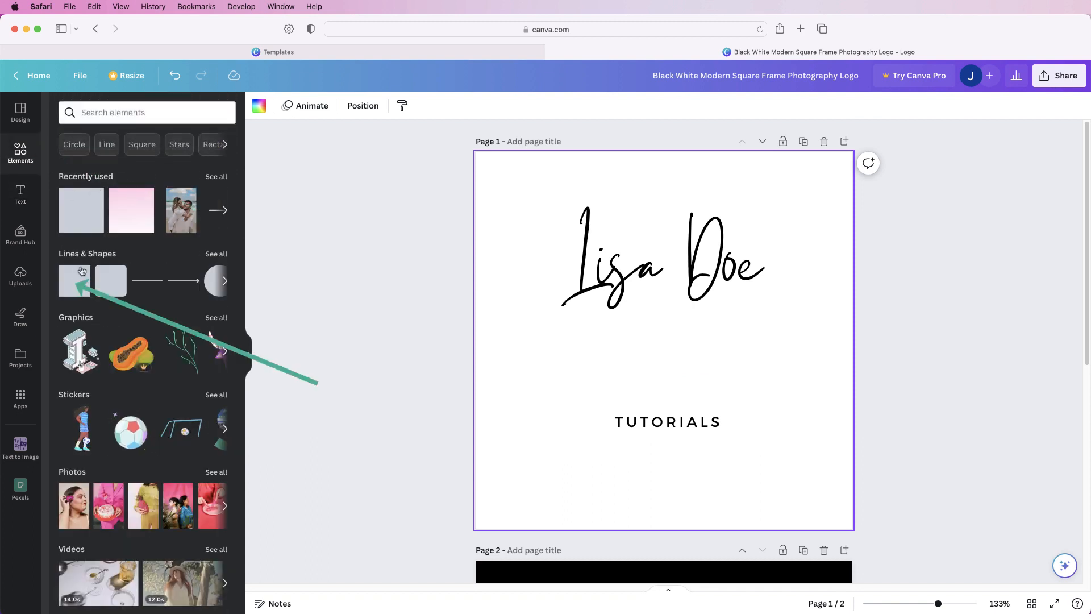
left_click(71, 292)
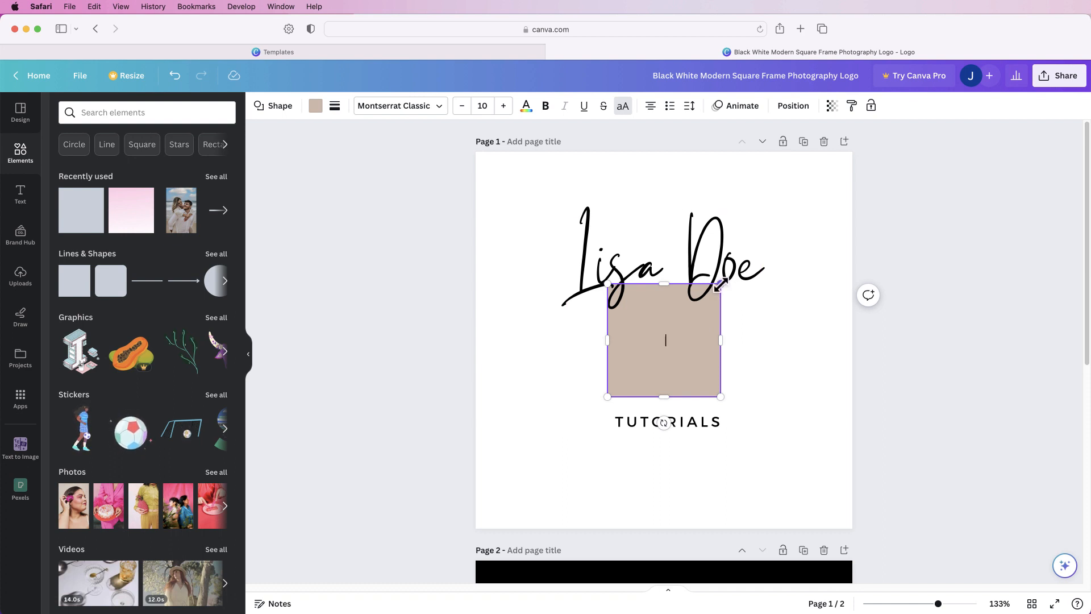
left_click_drag(719, 285, 811, 203)
left_click_drag(697, 377, 653, 407)
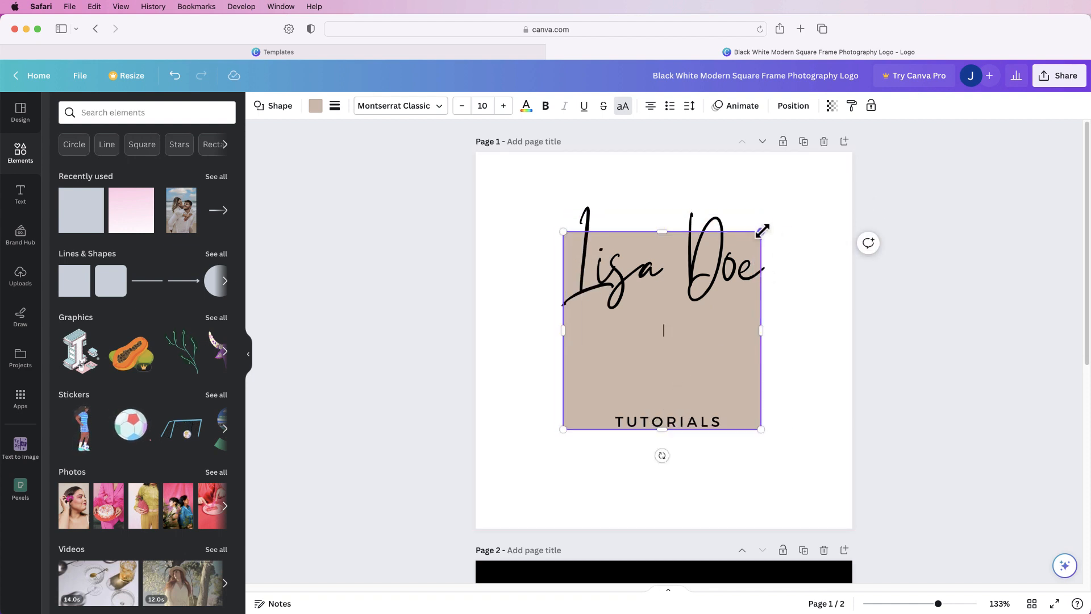
left_click_drag(762, 230, 790, 202)
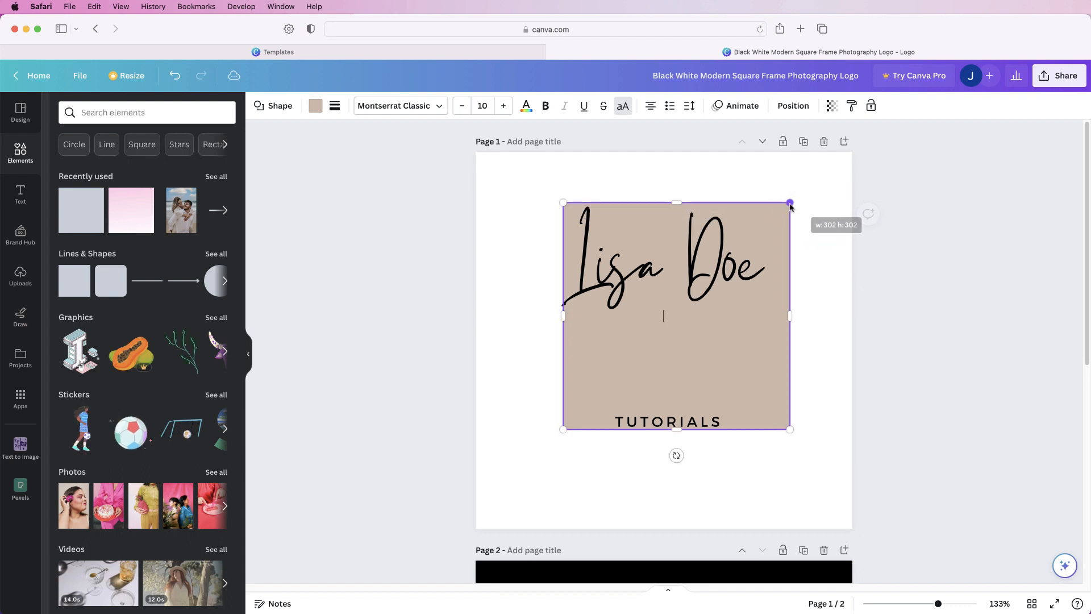
left_click(680, 373)
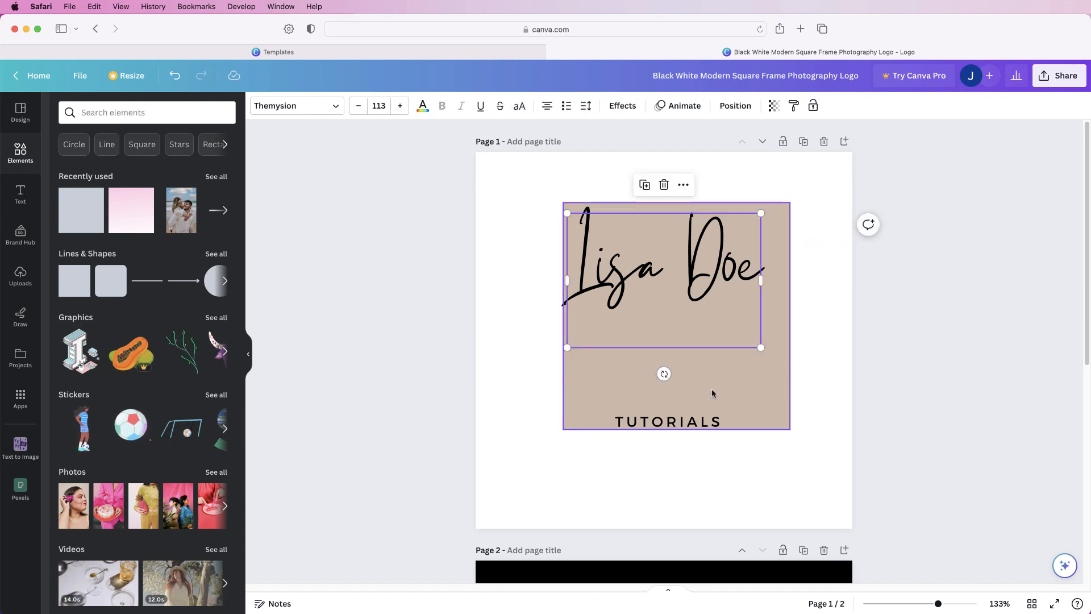
left_click_drag(711, 392, 699, 406)
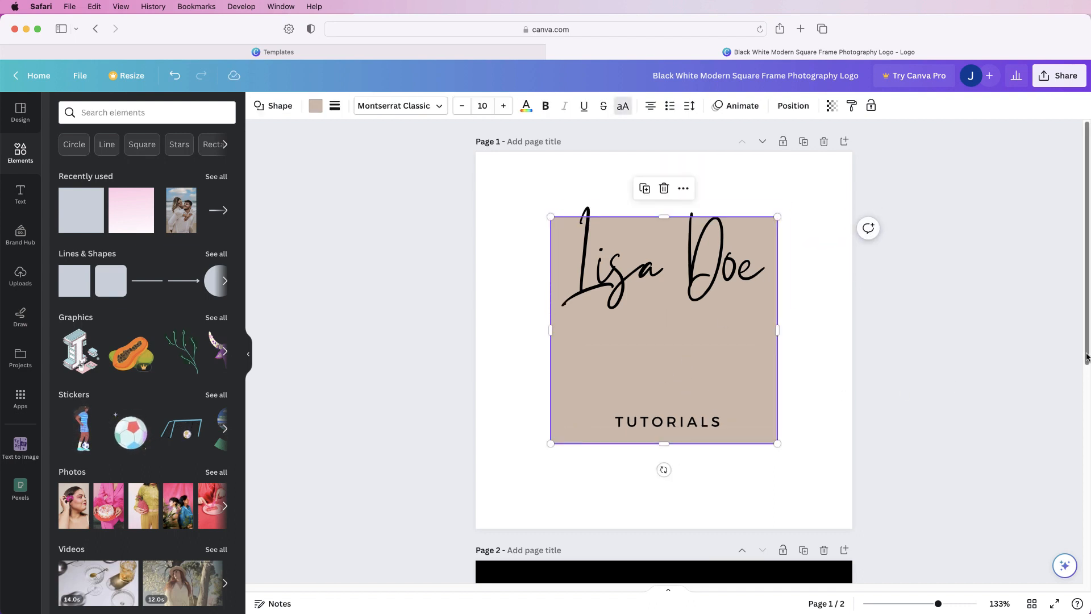
- Compare with the page 2 logo's frame and enlarge the page 1 square until it encloses the whole name and tagline
left_click_drag(1087, 357, 1075, 562)
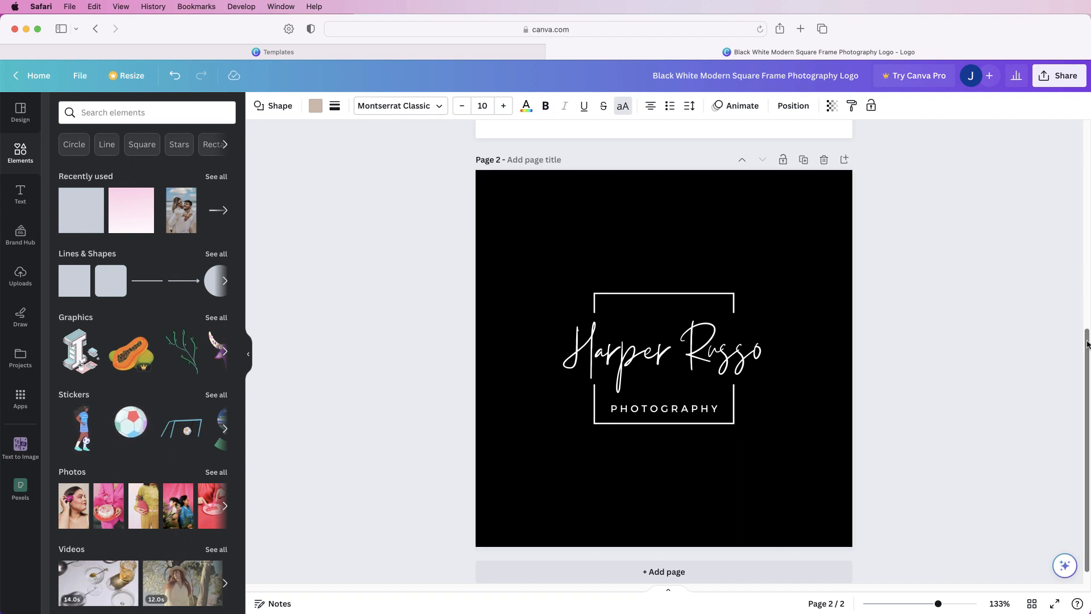
left_click_drag(1087, 344, 1087, 141)
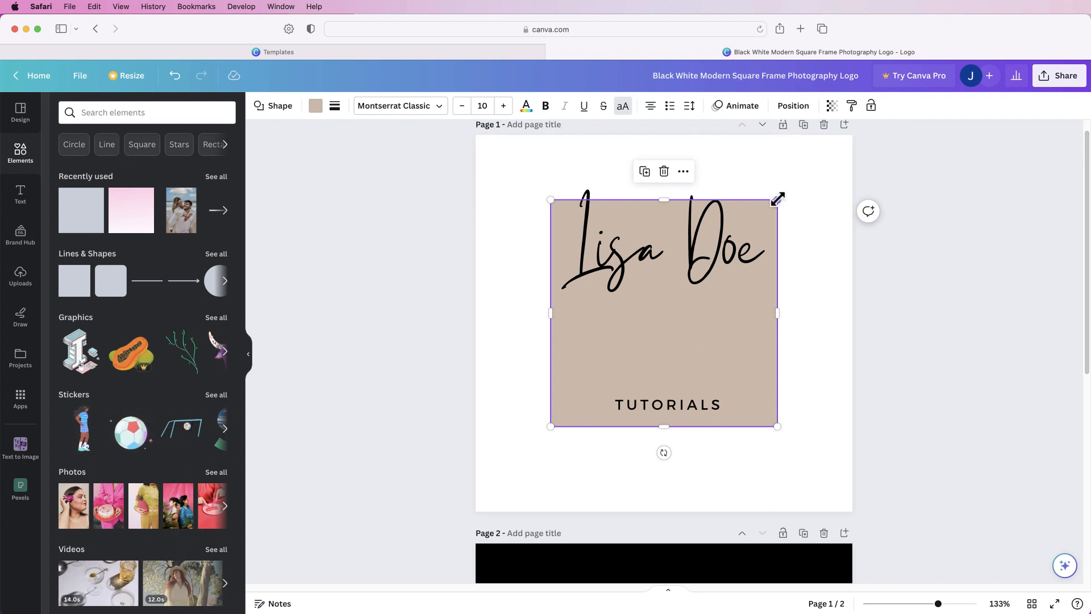
left_click_drag(778, 199, 802, 177)
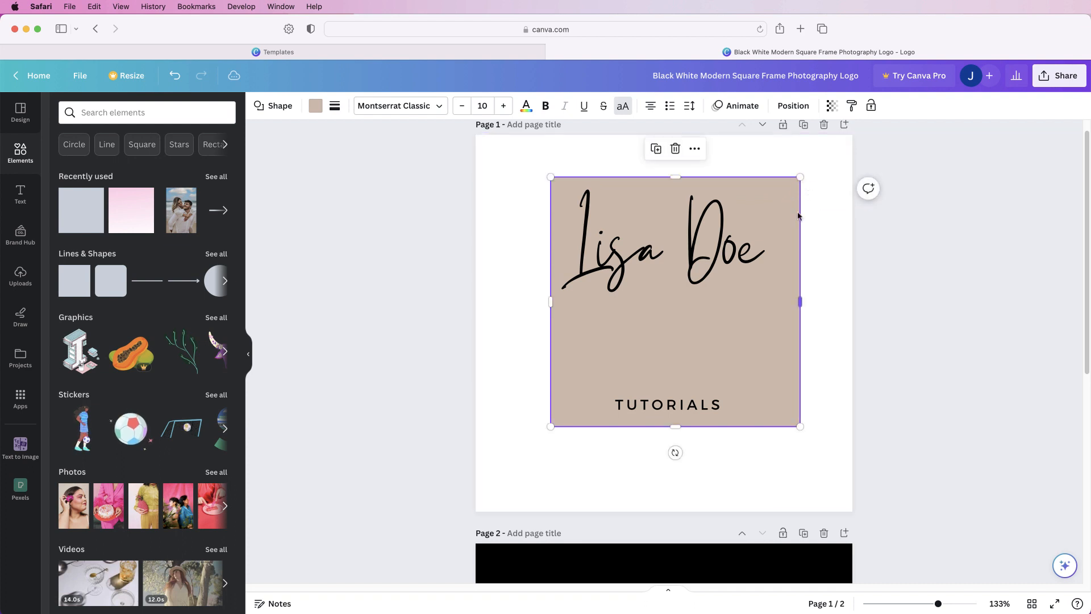
- Give the large square a solid border with a weight of 4 and remove its fill colour
left_click(334, 107)
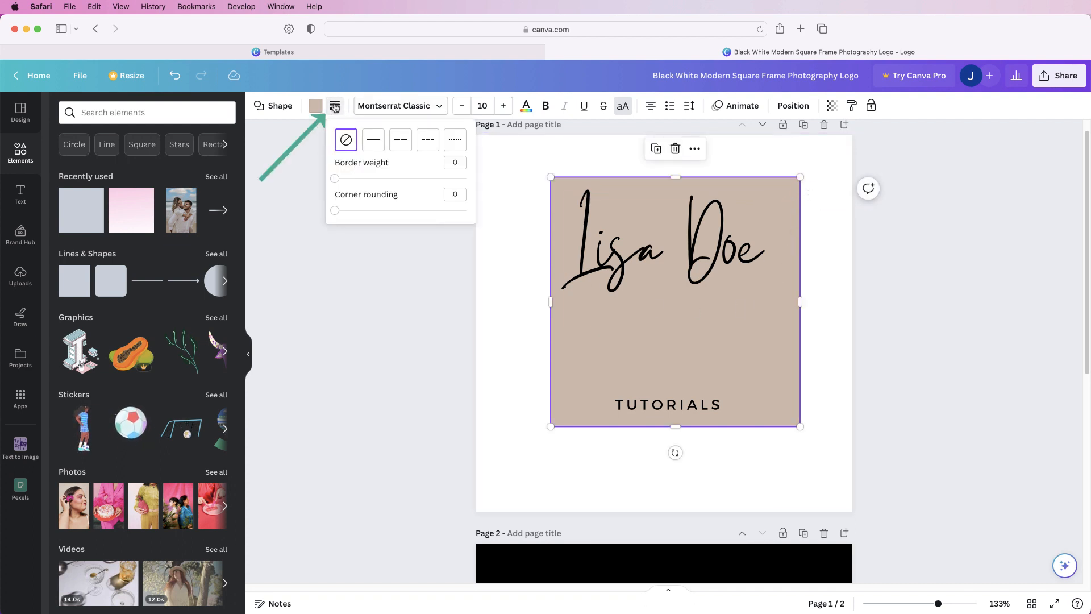
left_click(373, 145)
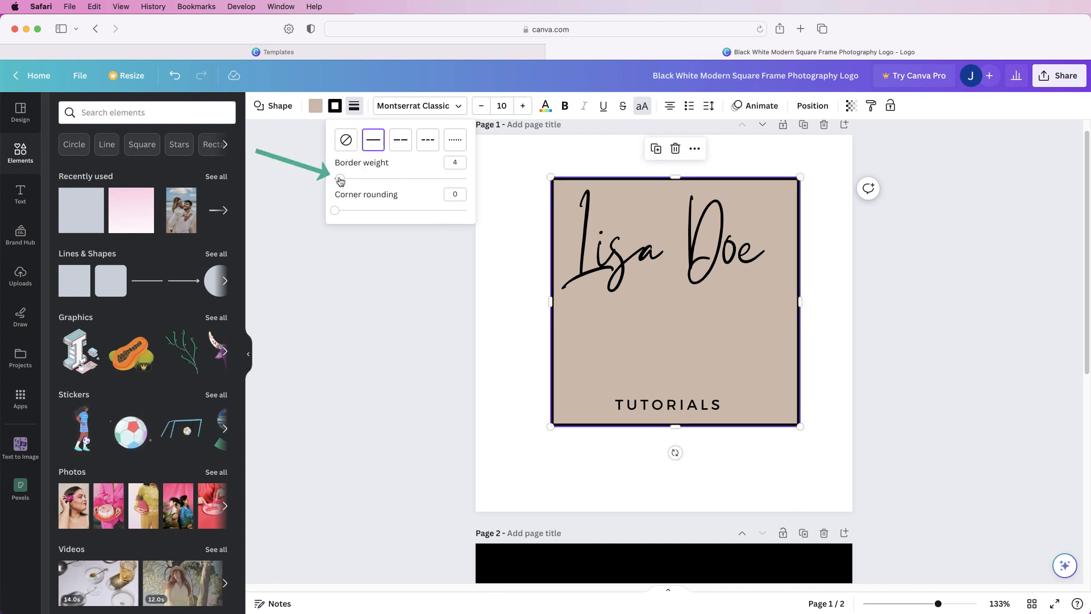
mouse_move(341, 181)
left_mouse_down()
mouse_move(368, 180)
mouse_move(340, 179)
left_mouse_up()
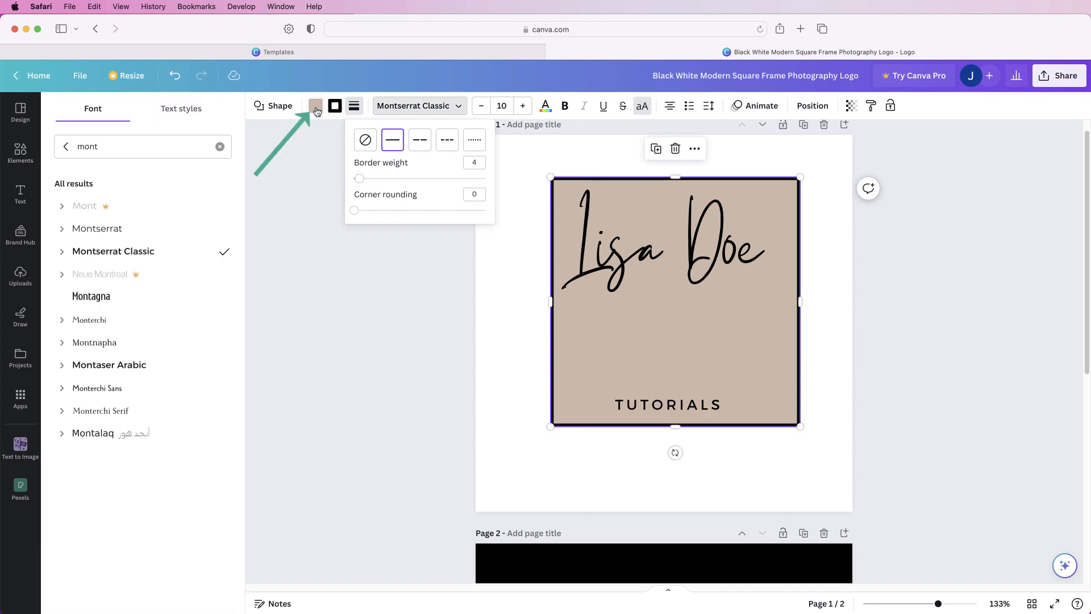
left_click(316, 107)
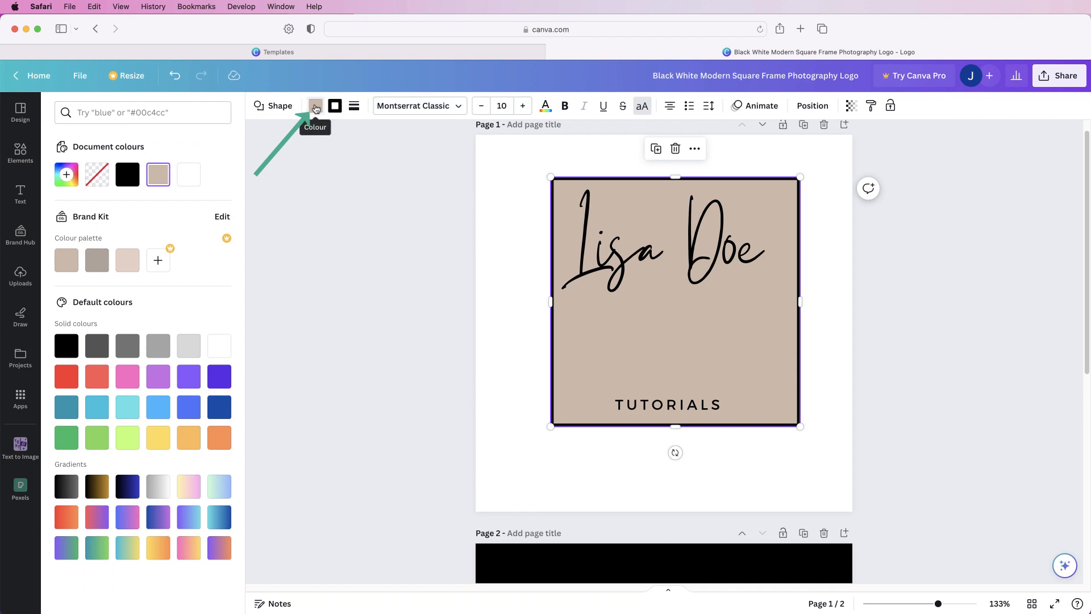
left_click(96, 179)
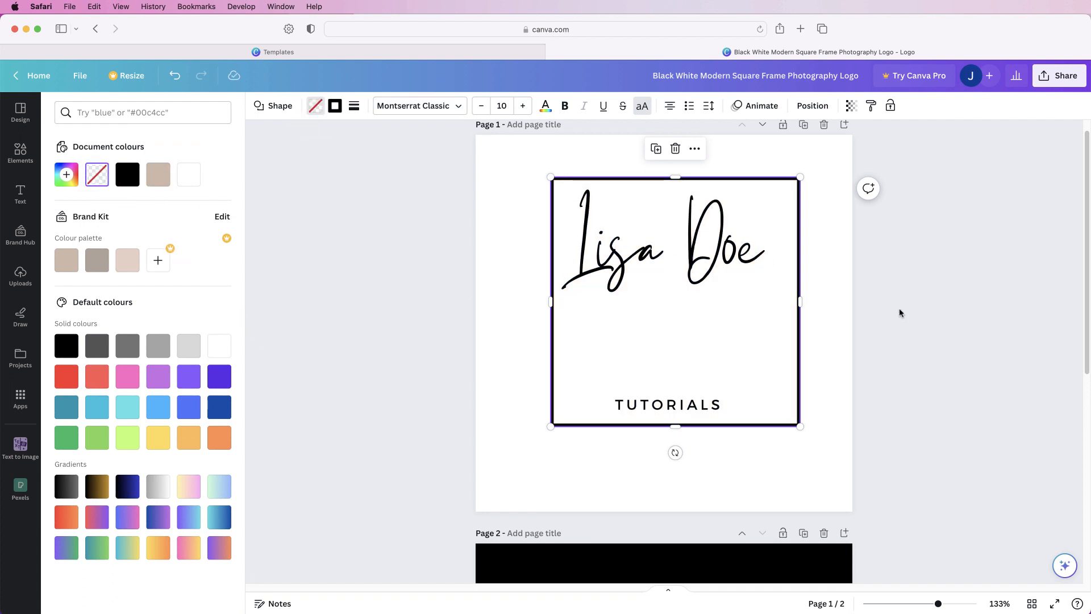
- Add a second square, widen it to a rectangle of about 449 by 150, and place it over the name across both frame sides
key("Escape")
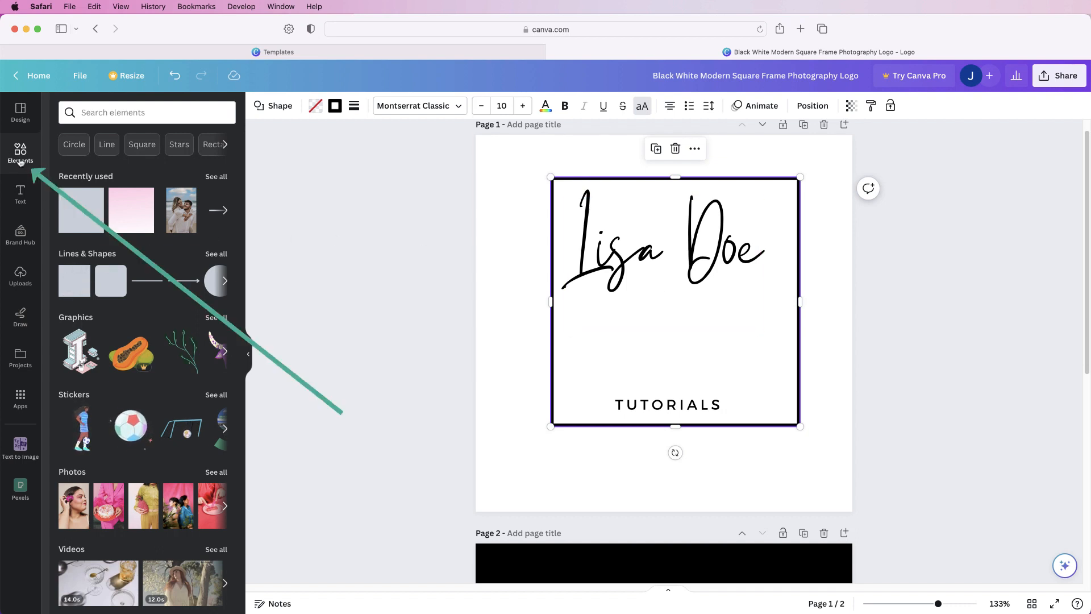
left_click(83, 277)
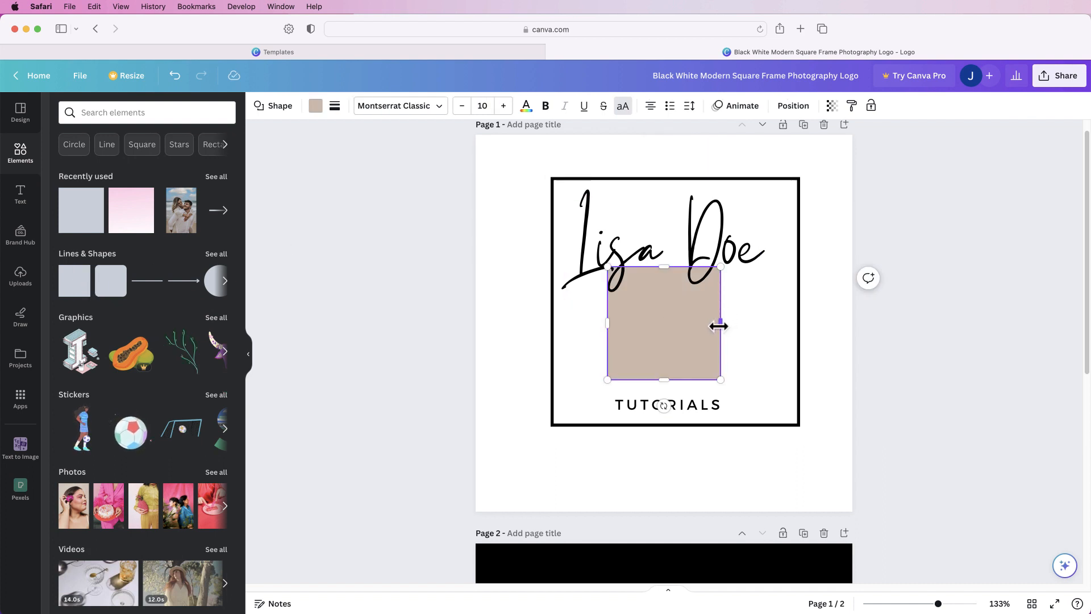
left_click_drag(720, 322, 828, 322)
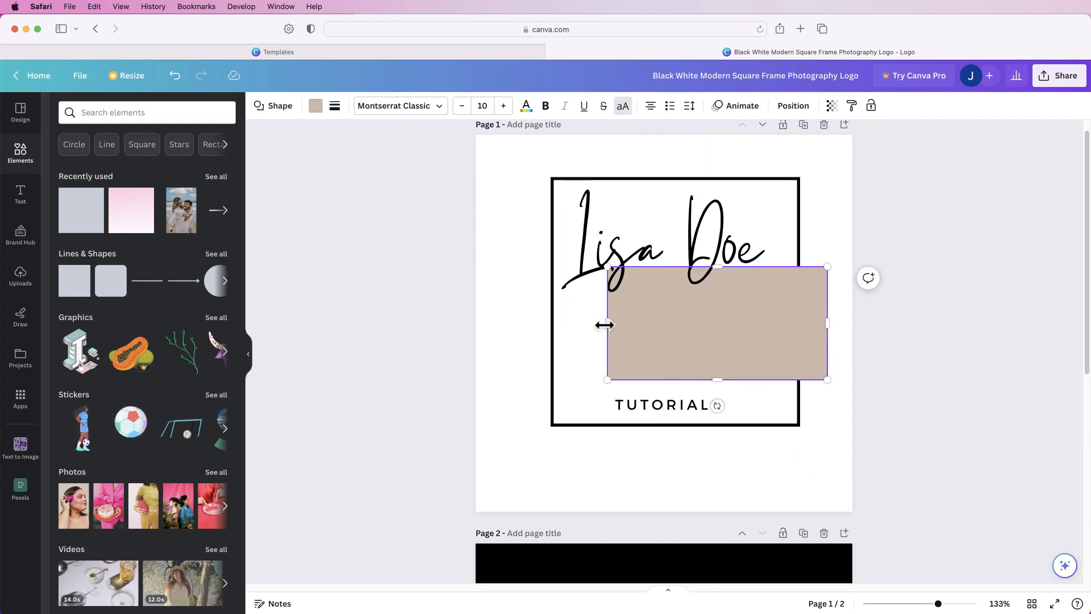
left_click_drag(608, 325, 490, 323)
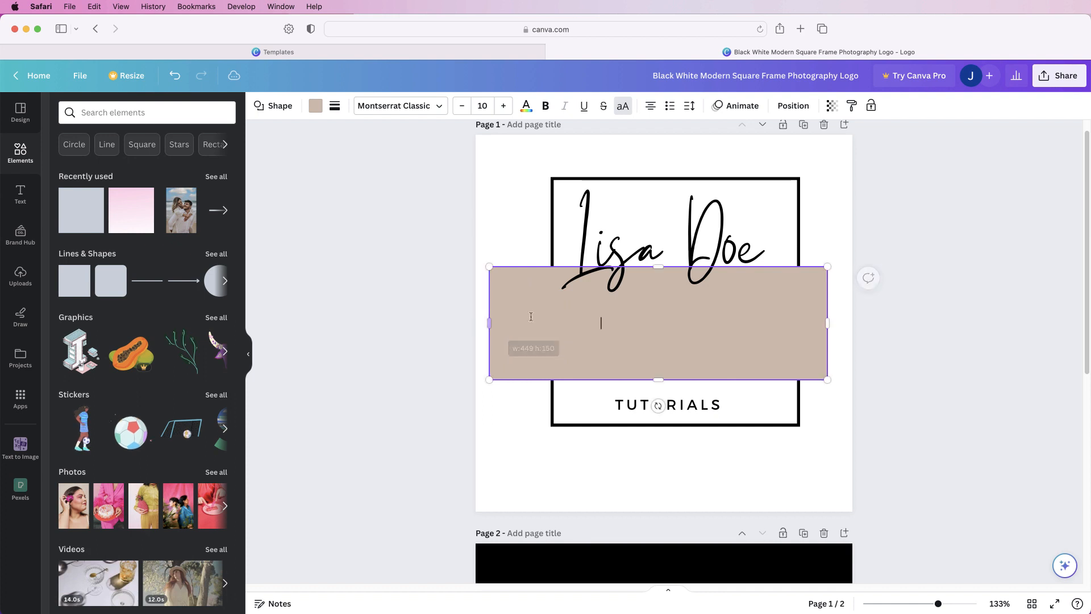
left_click_drag(726, 354, 736, 304)
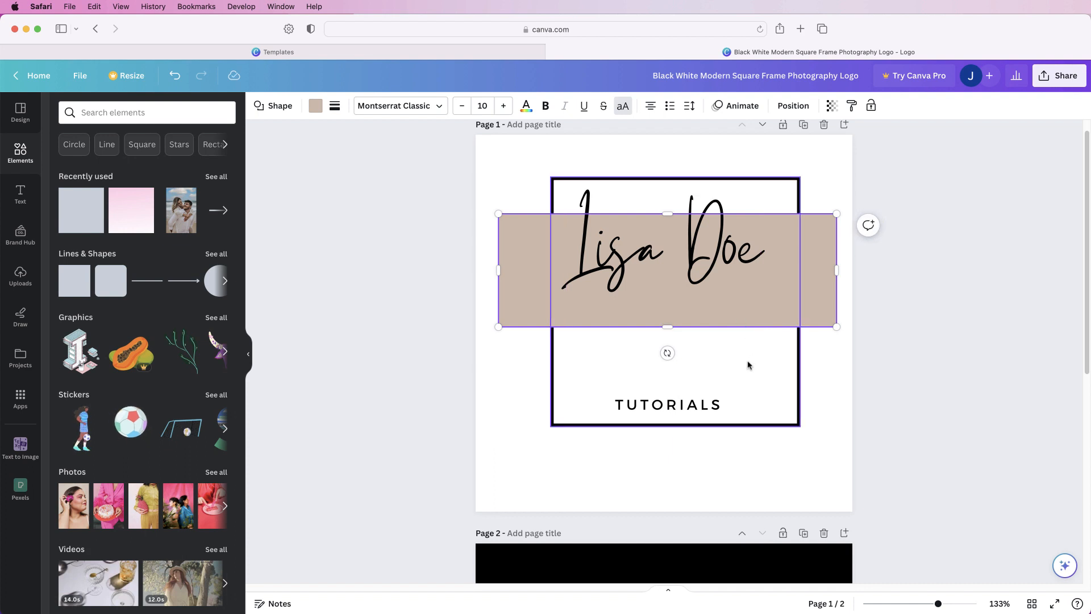
- Fill the wide rectangle over the name with white to break both sides of the square frame
left_click(316, 108)
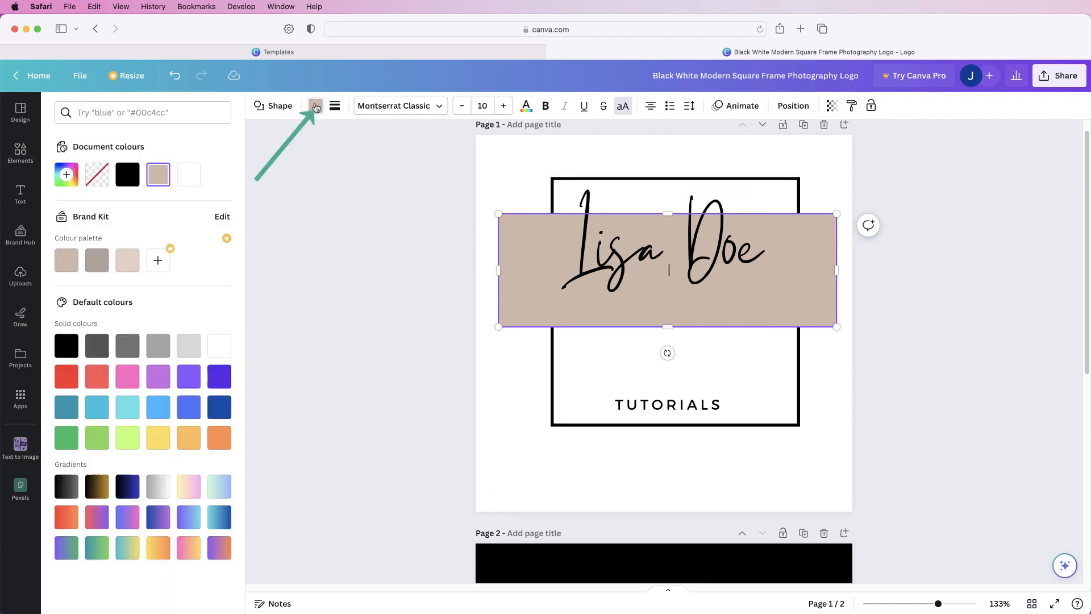
left_click(190, 176)
left_click(970, 345)
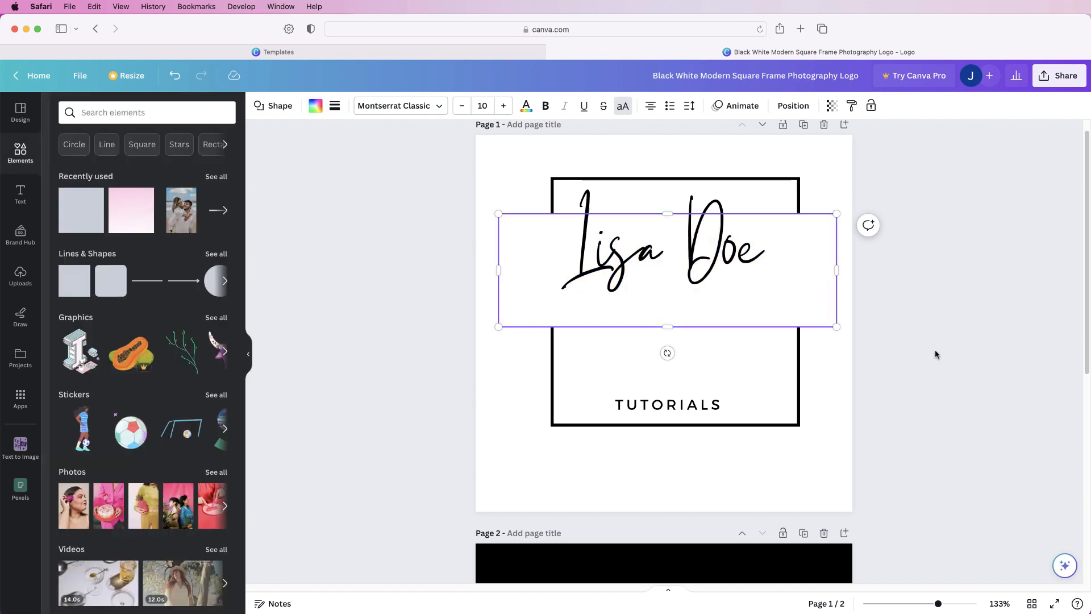
left_click(911, 361)
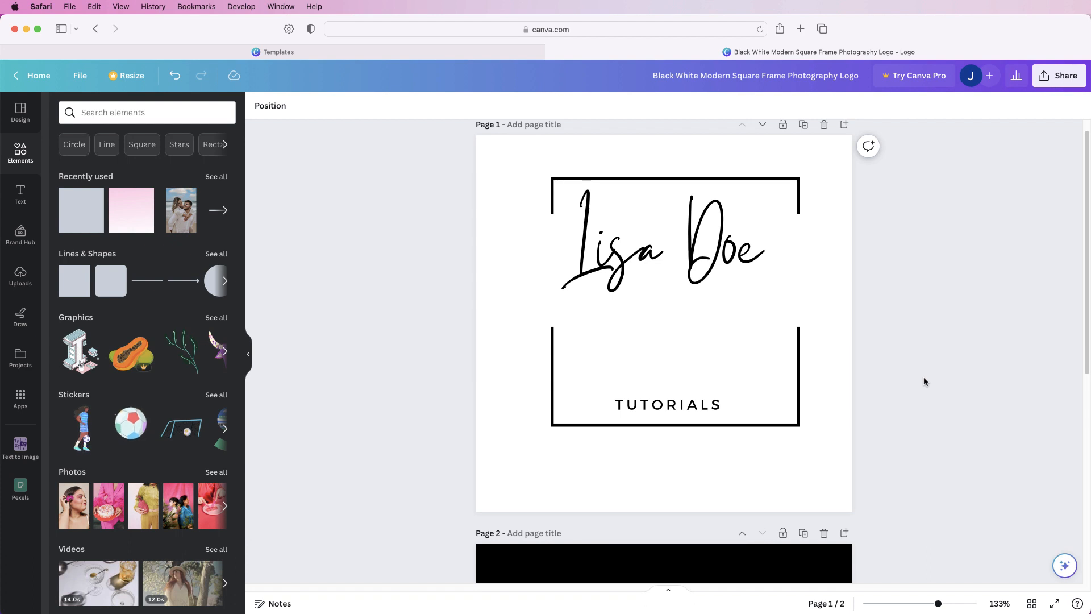
- Move the white rectangle above the name in the layer order, and return it to between the name and the frame
left_click(768, 296)
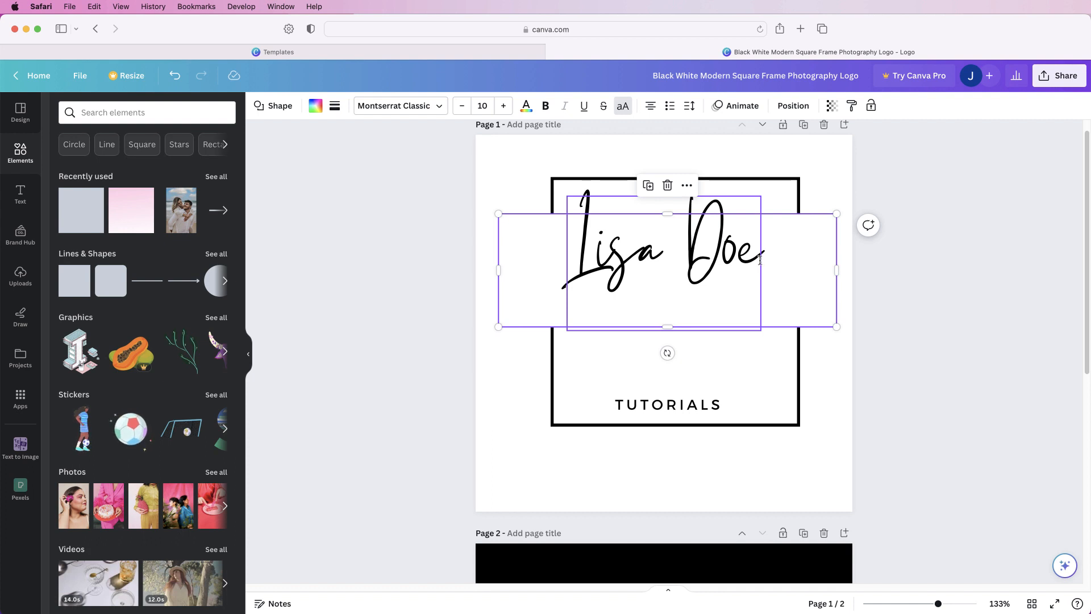
left_click(789, 107)
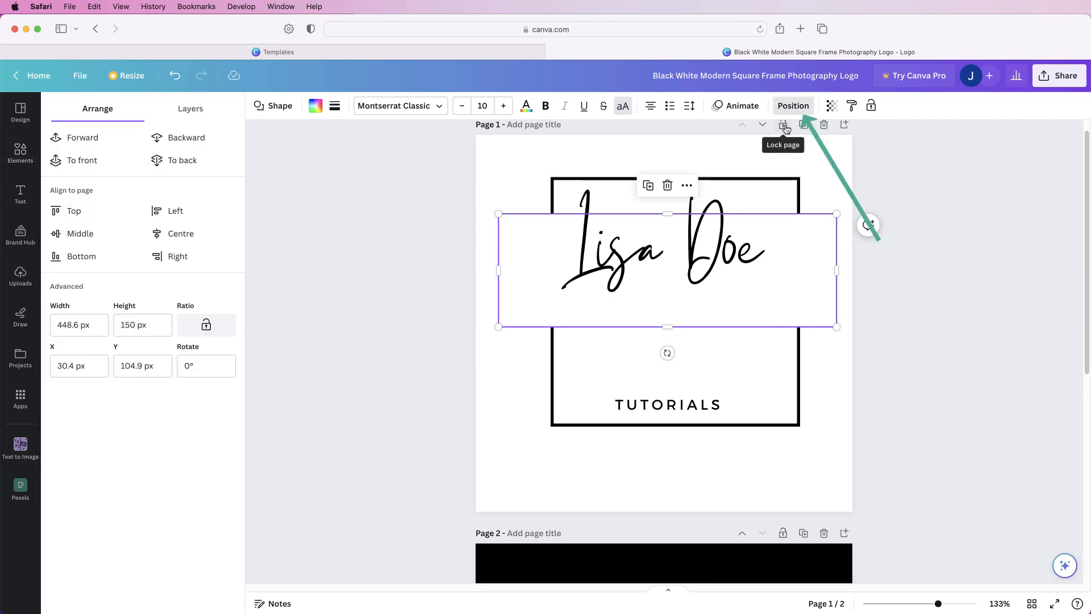
left_click(191, 113)
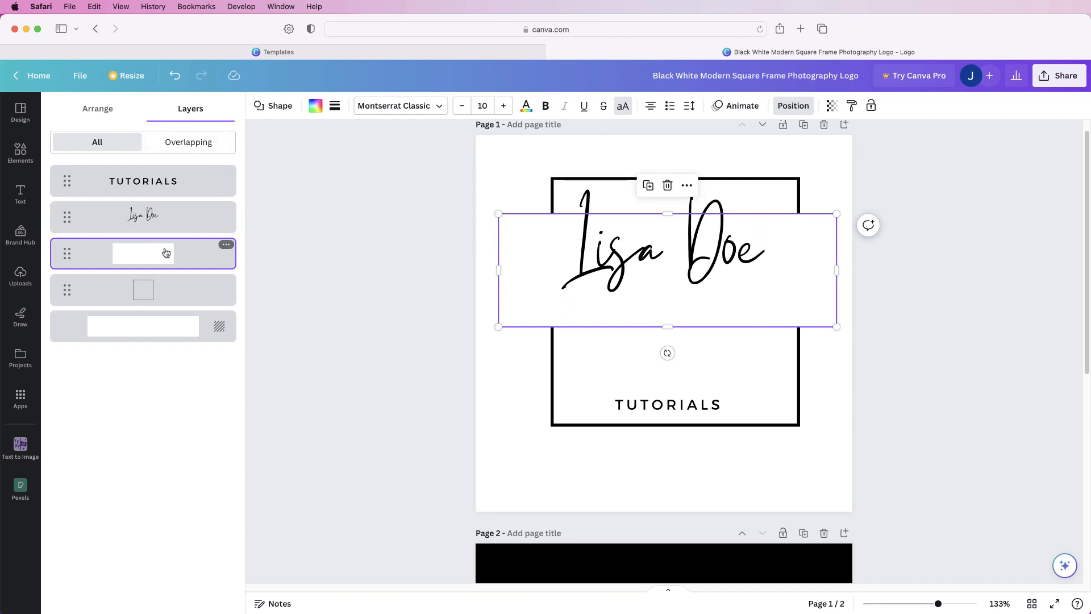
left_click_drag(193, 261, 197, 226)
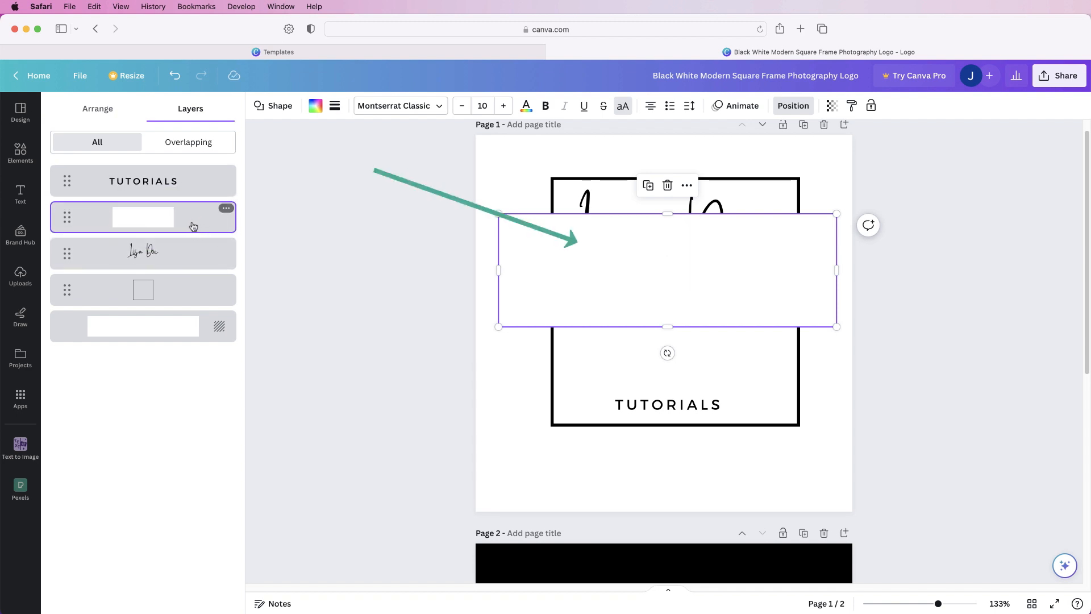
left_click_drag(191, 222, 192, 273)
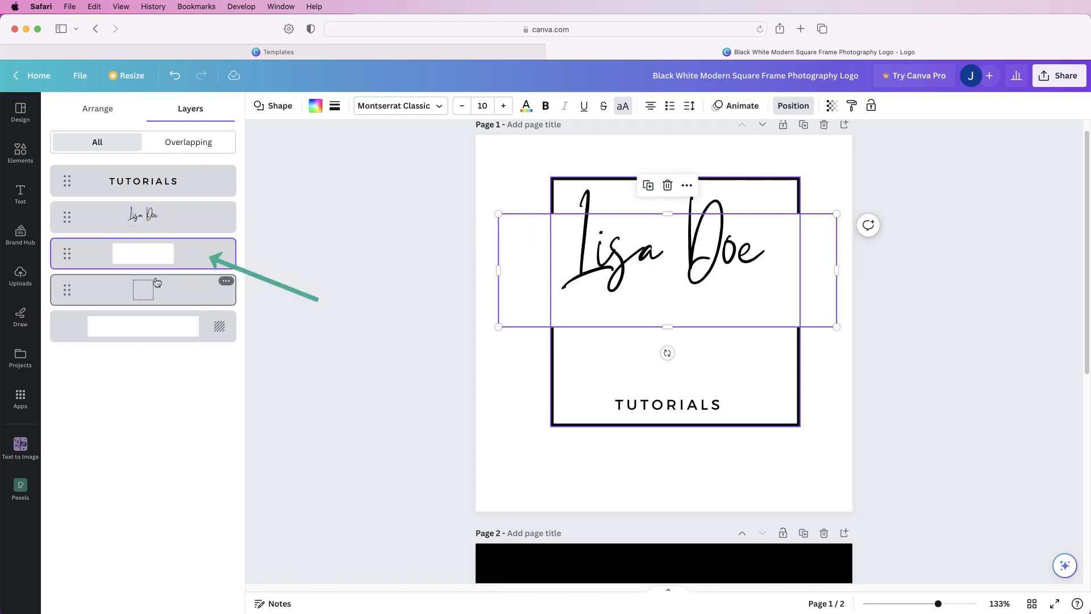
mouse_move(189, 263)
left_mouse_down()
mouse_move(193, 307)
mouse_move(189, 242)
mouse_move(192, 252)
left_mouse_up()
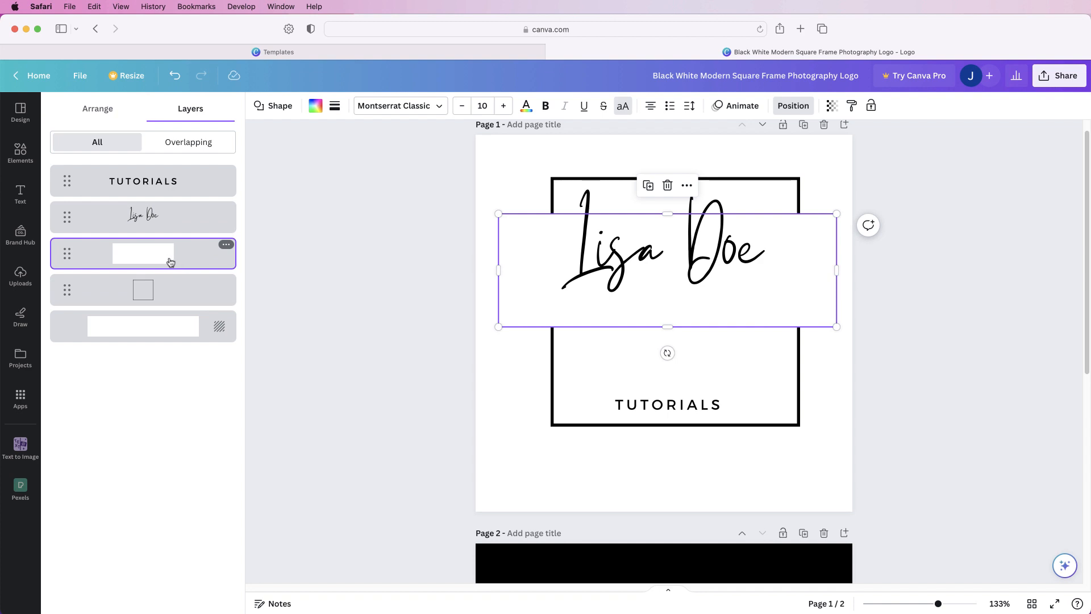
- Select the name, tagline, white rectangle and frame together and align them to a common horizontal centre
left_click(717, 250)
left_click_drag(815, 157, 635, 447)
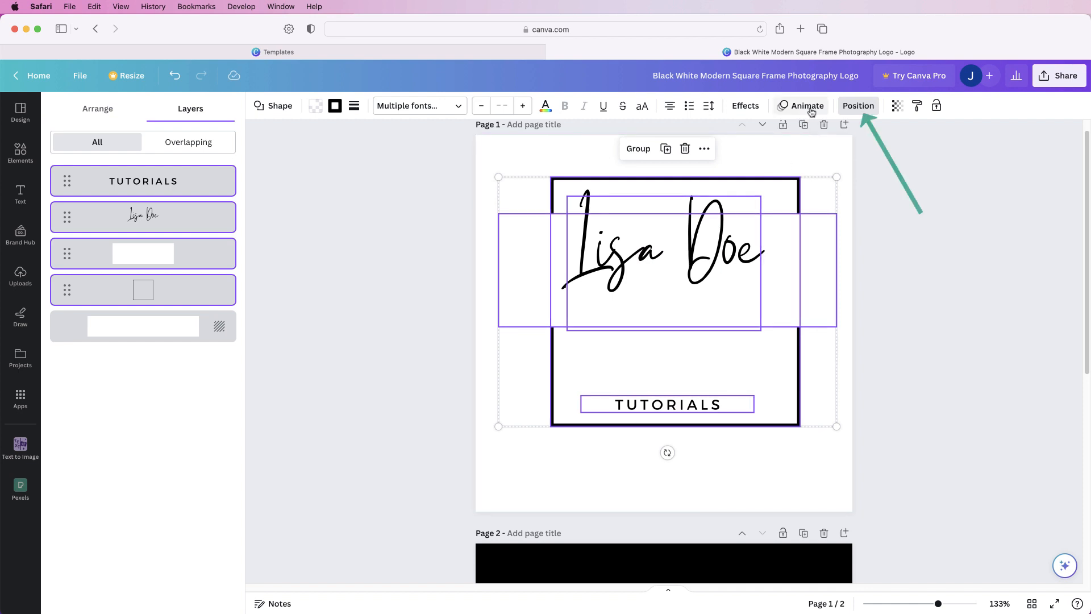
left_click(858, 107)
left_click(102, 111)
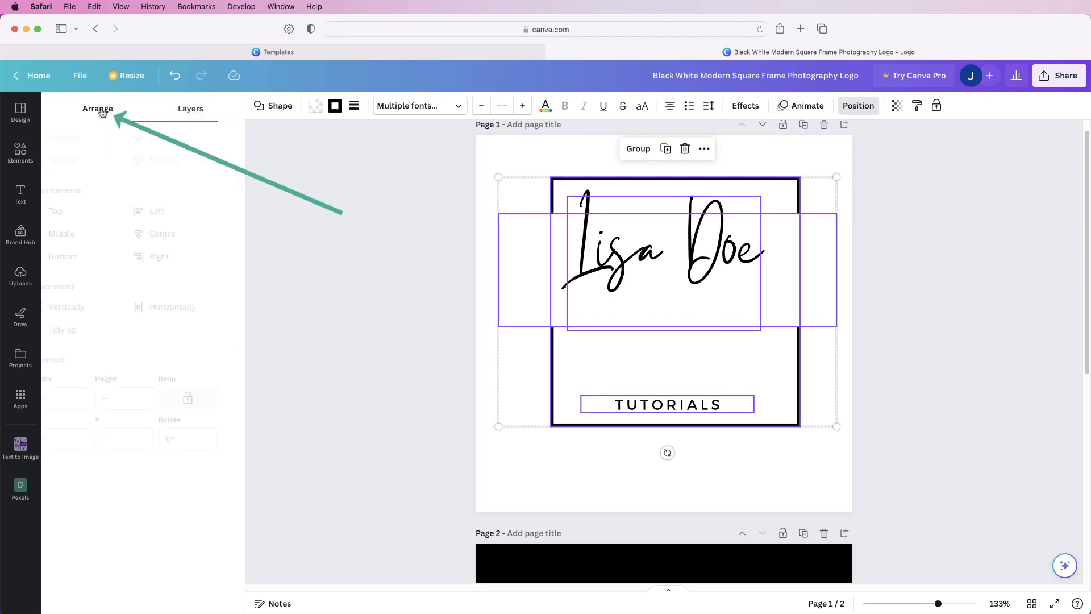
left_click(179, 237)
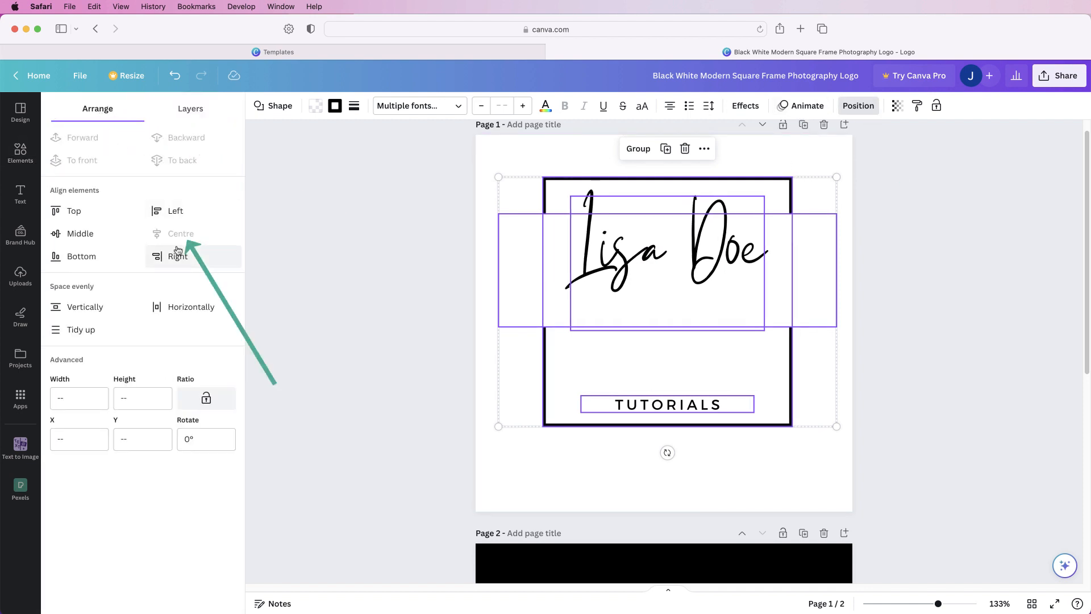
- Try middle-aligning all selected logo elements, undo that alignment, and deselect them
left_click(77, 236)
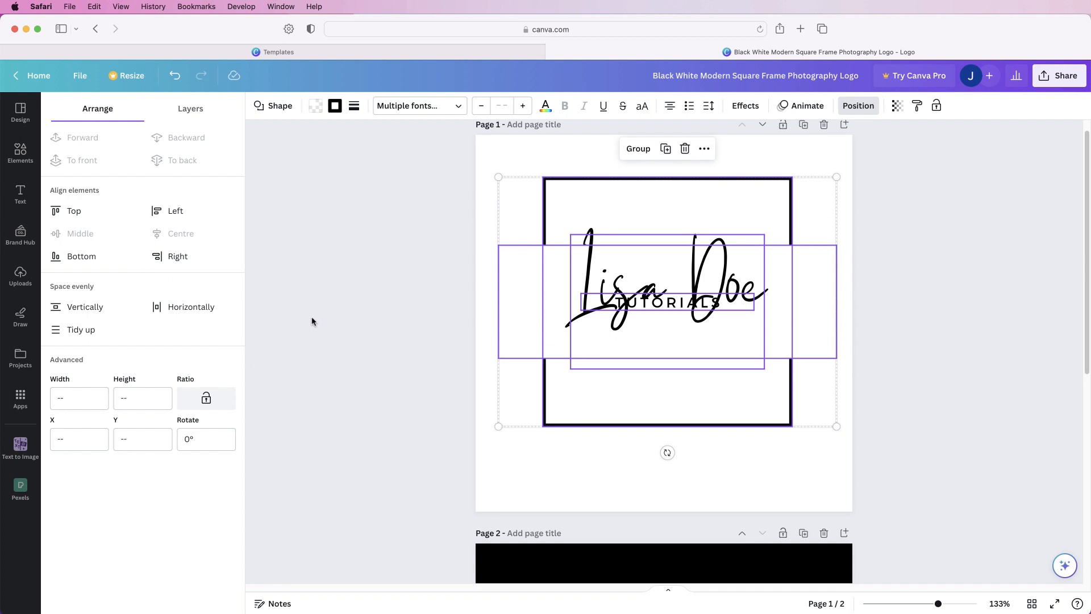
key("super+z")
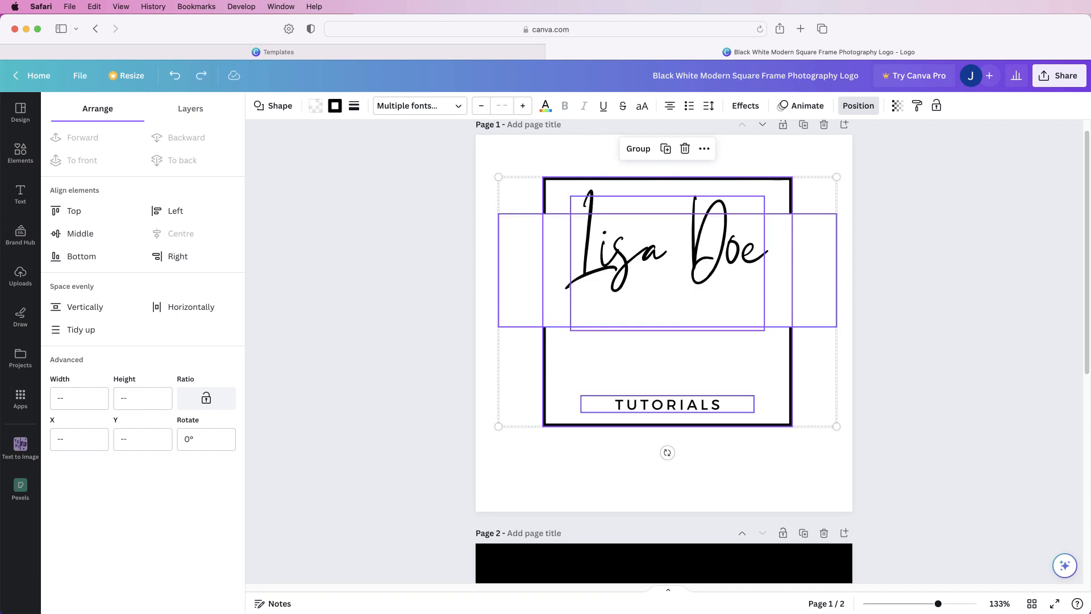
key("Escape")
key("Escape")
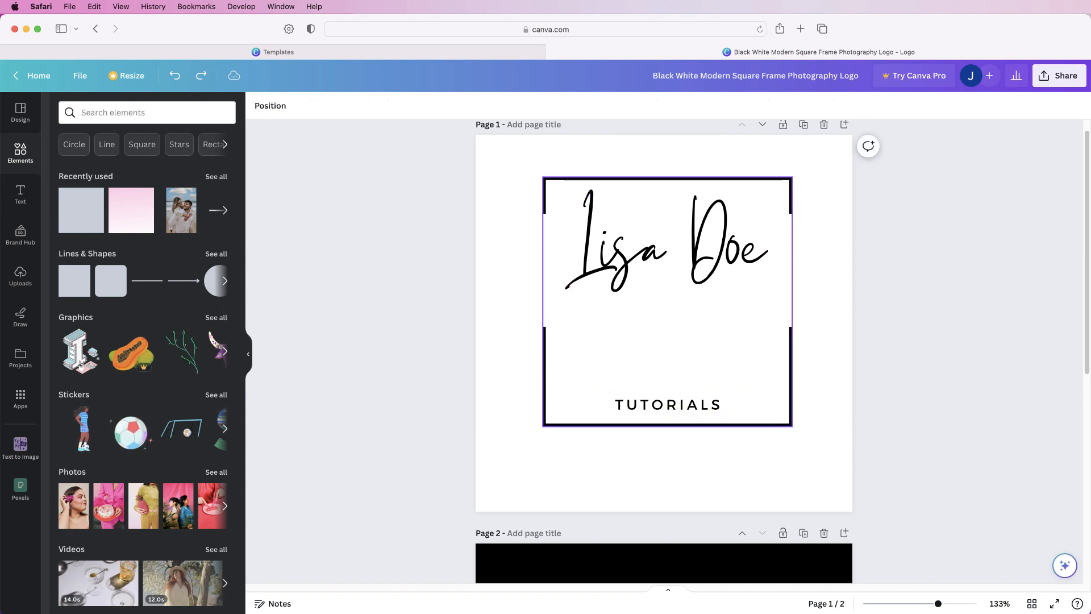
- Nudge the script-font name straight down so it sits in the gaps of the frame's sides
left_click(667, 256)
key("Down")
key("Down")
key("Down")
key("Down")
key("Down")
key("Down")
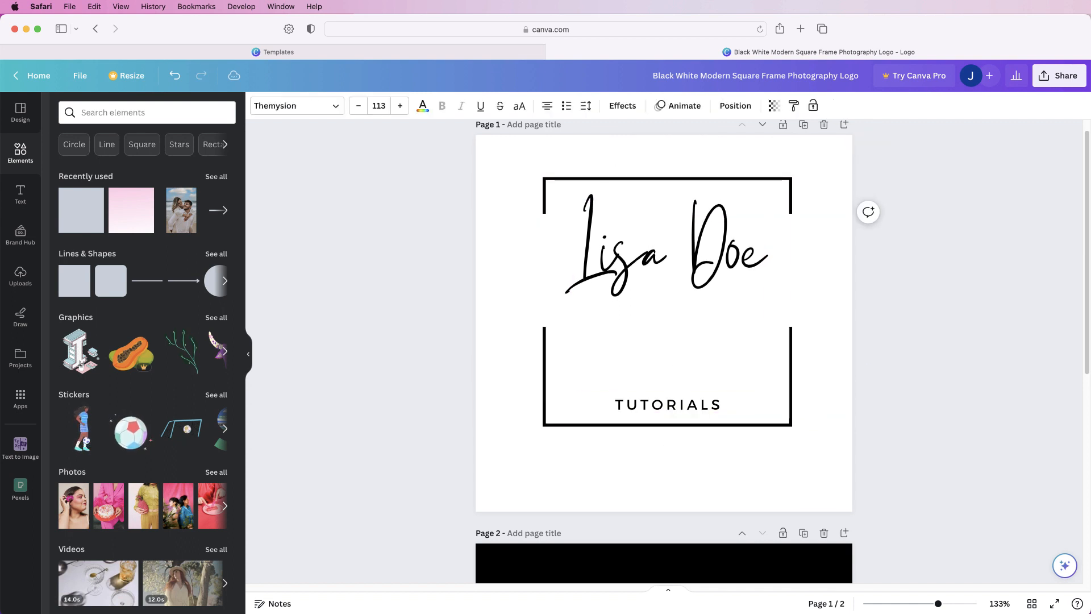
key("Down")
key("Down")
key("Down")
key("Down")
key("Down")
key("Down")
key("Down")
key("Down")
key("Down")
key("Down")
key("Down")
key("Down")
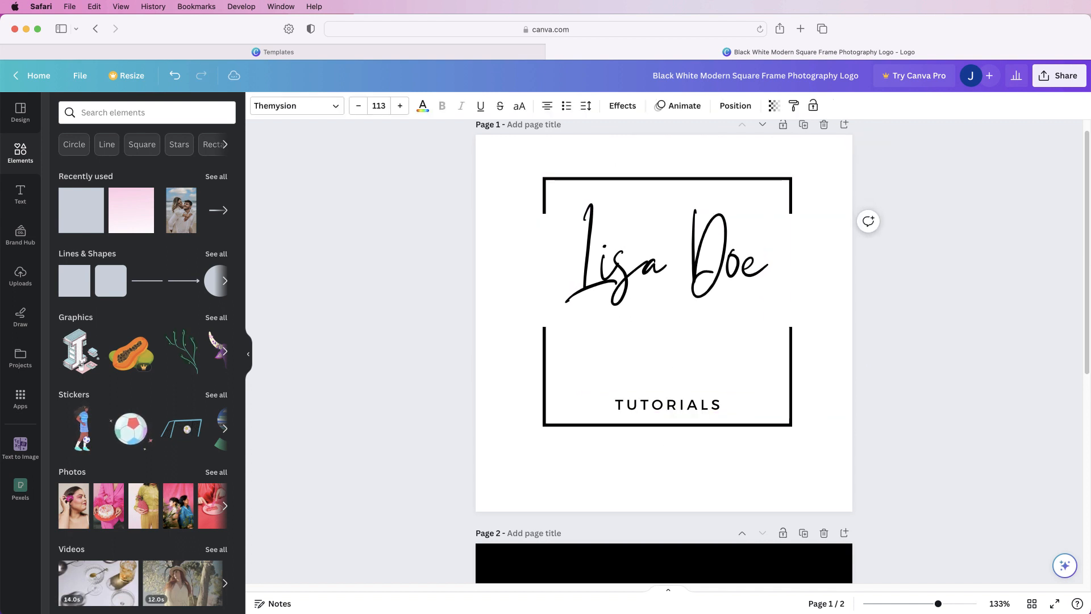
key("Down")
key("Down")
key("Down")
key("Down")
key("Down")
key("Down")
key("Down")
key("Down")
key("Down")
key("Down")
key("Down")
key("Down")
key("Down")
key("Down")
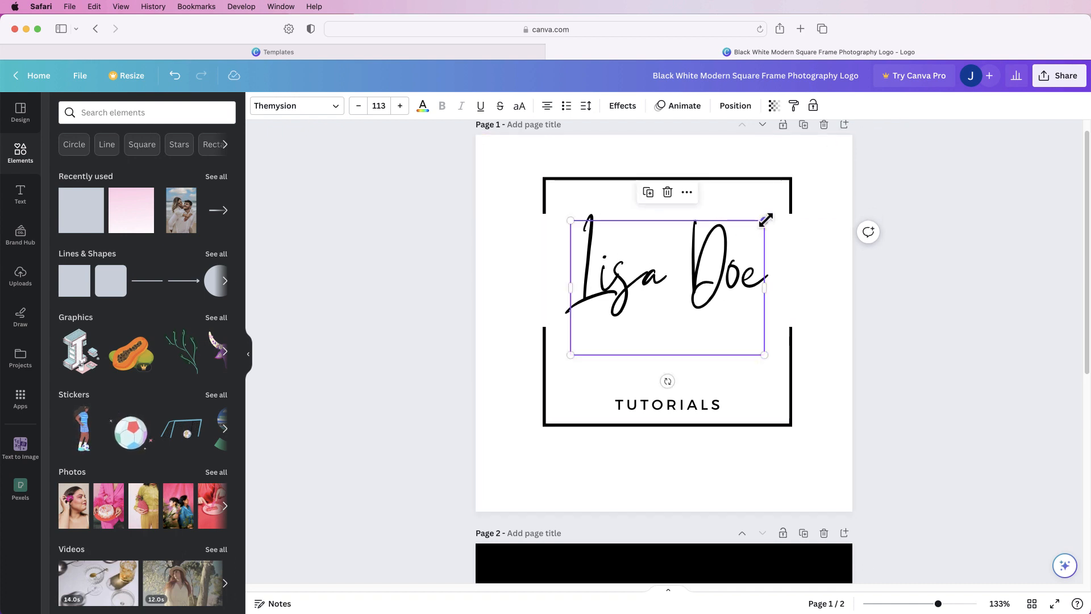
- Enlarge the name to font size 153 so it spans the frame's full width, and centre it horizontally on the page
left_click_drag(766, 220, 839, 180)
left_click_drag(740, 259, 706, 290)
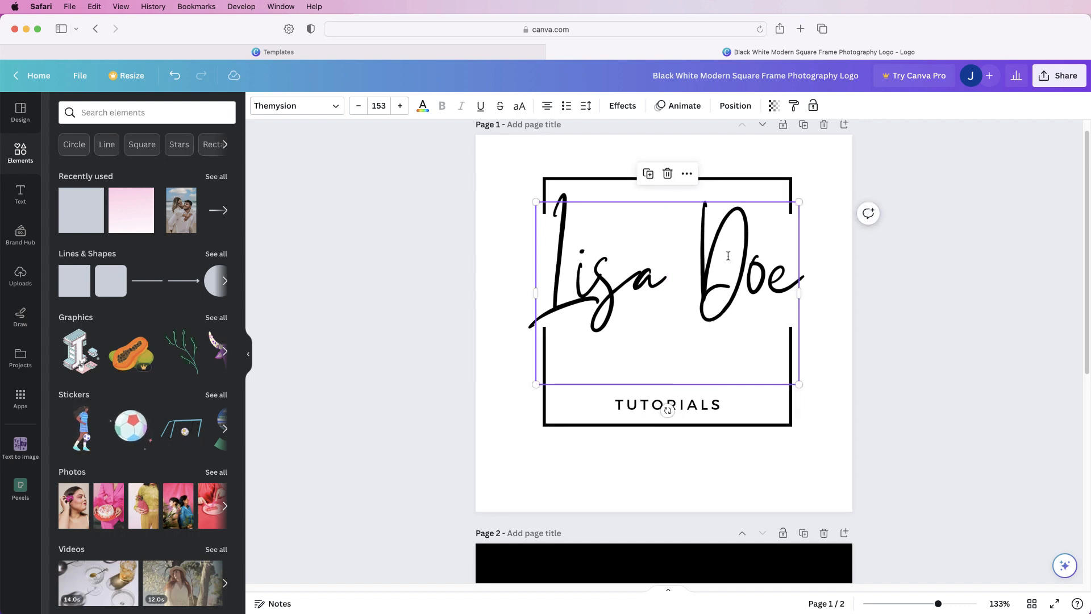
left_click(748, 108)
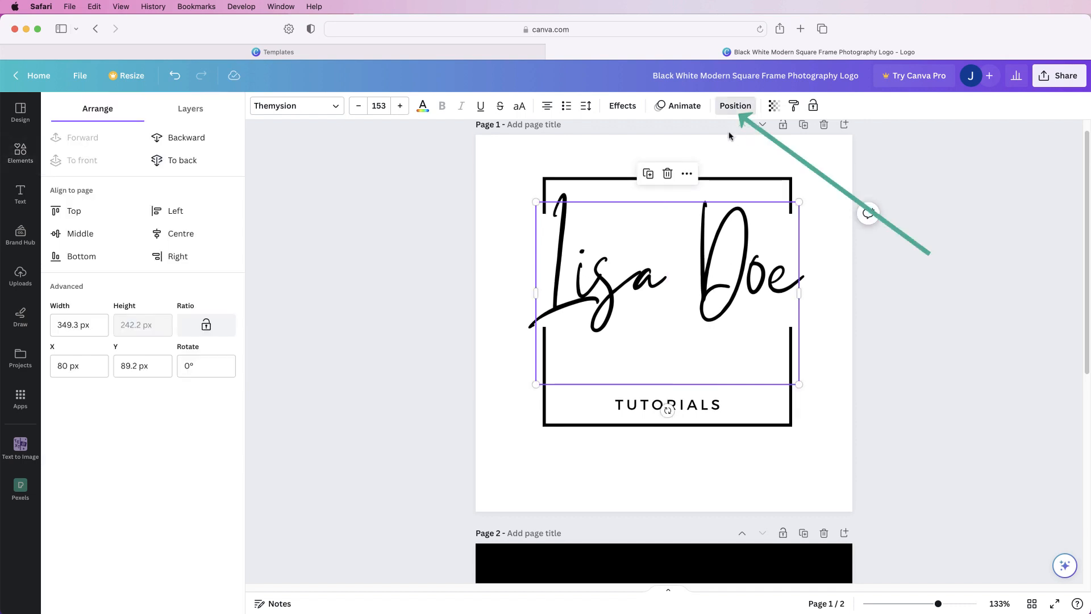
left_click(178, 235)
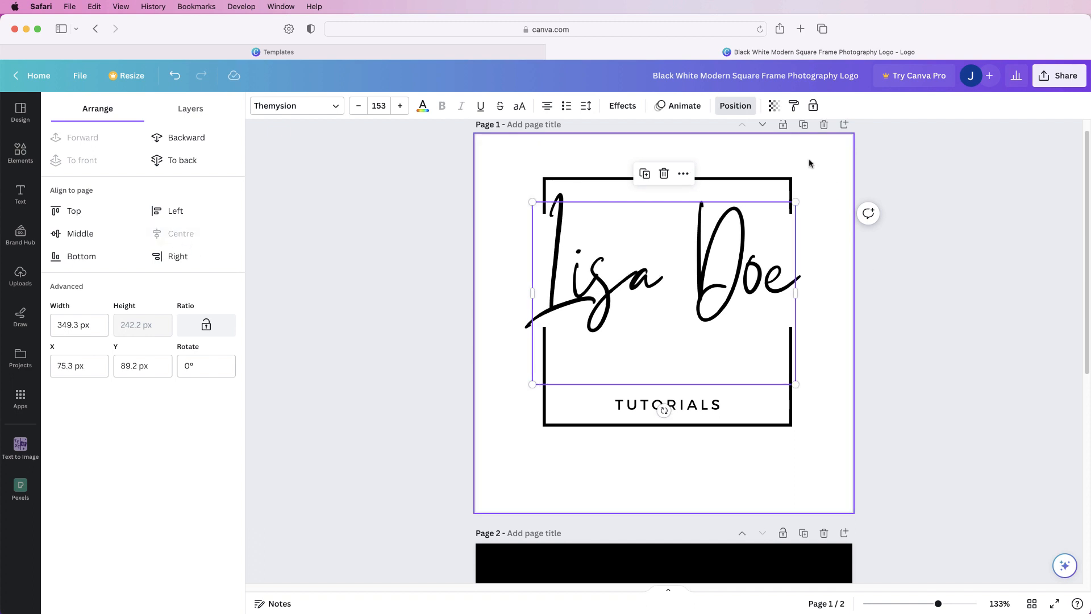
- Select all the logo elements, align them to a common horizontal centre, and group them
left_click_drag(810, 164, 622, 472)
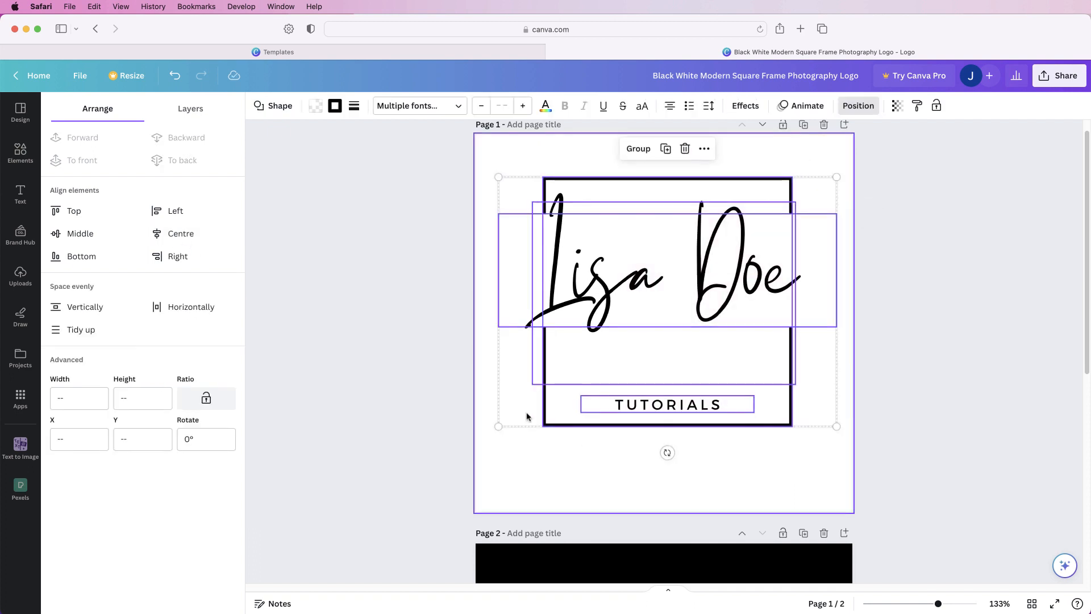
left_click(166, 236)
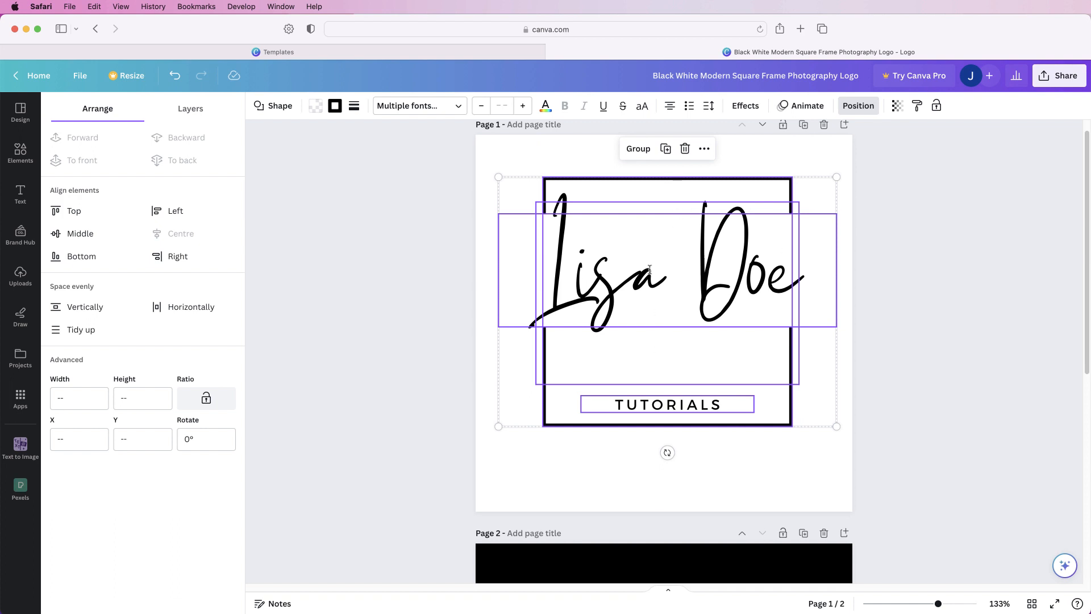
left_click(638, 149)
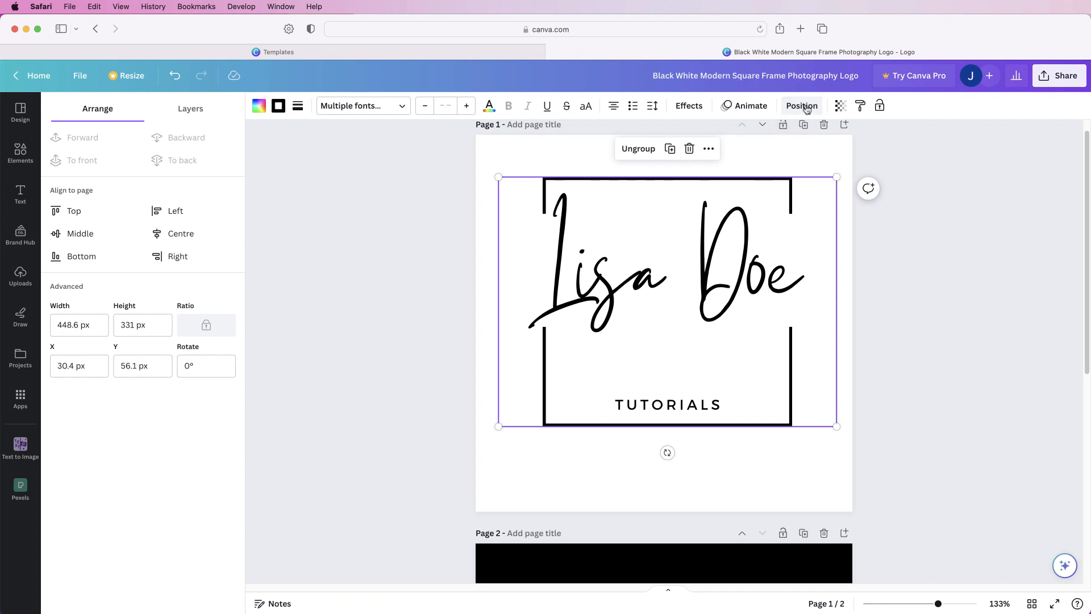
- Centre the grouped logo on the page both horizontally and vertically, and deselect it
left_click(180, 240)
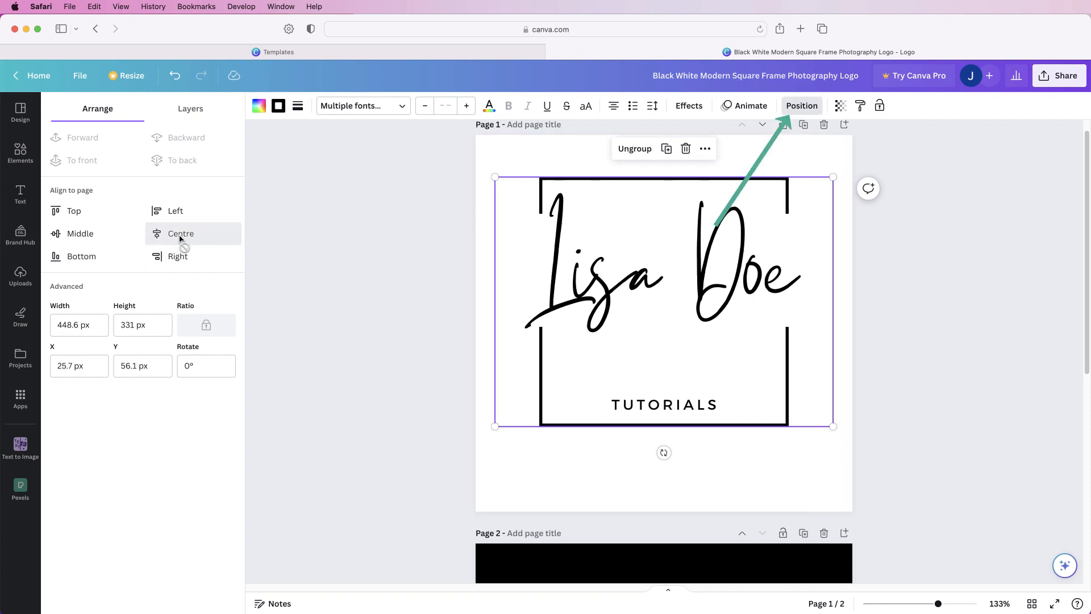
left_click(74, 238)
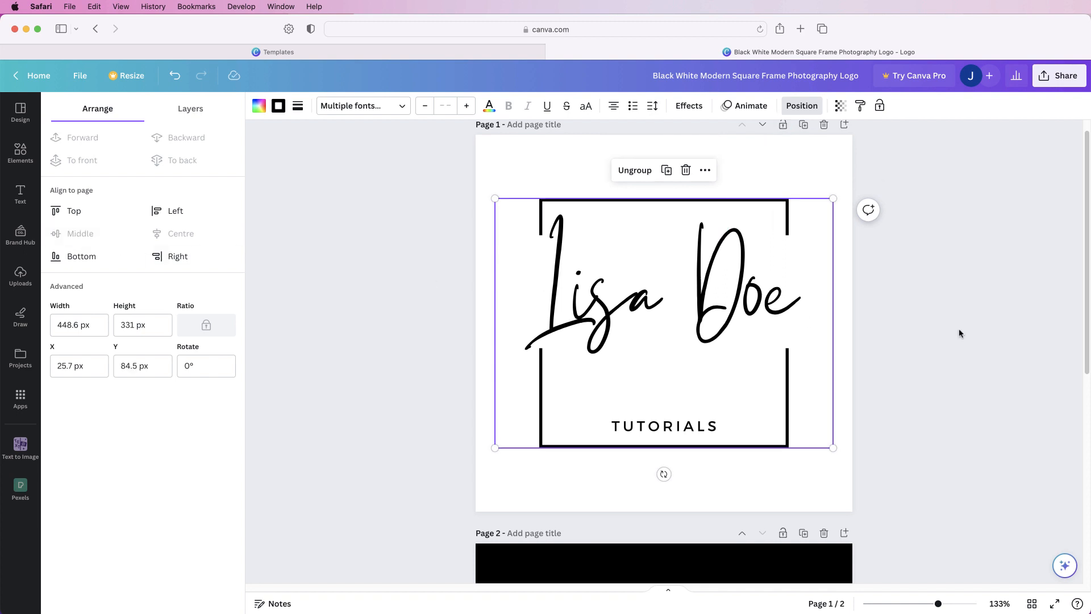
left_click(920, 332)
left_click(923, 382)
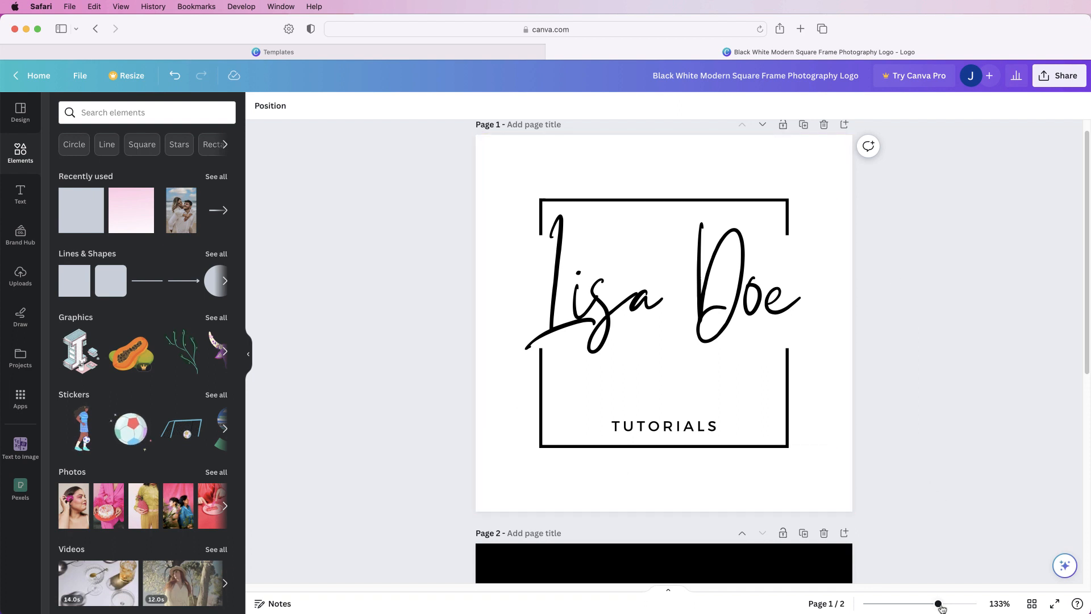
- Delete page 2 with the black template logo so only the new logo's page is left
left_click_drag(938, 606, 918, 606)
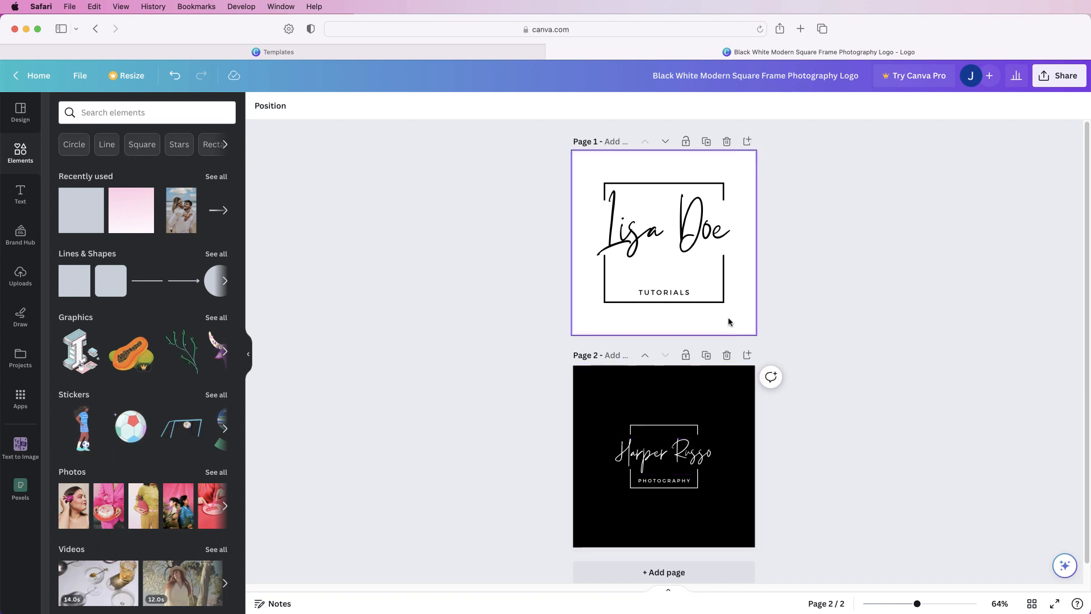
left_click(727, 356)
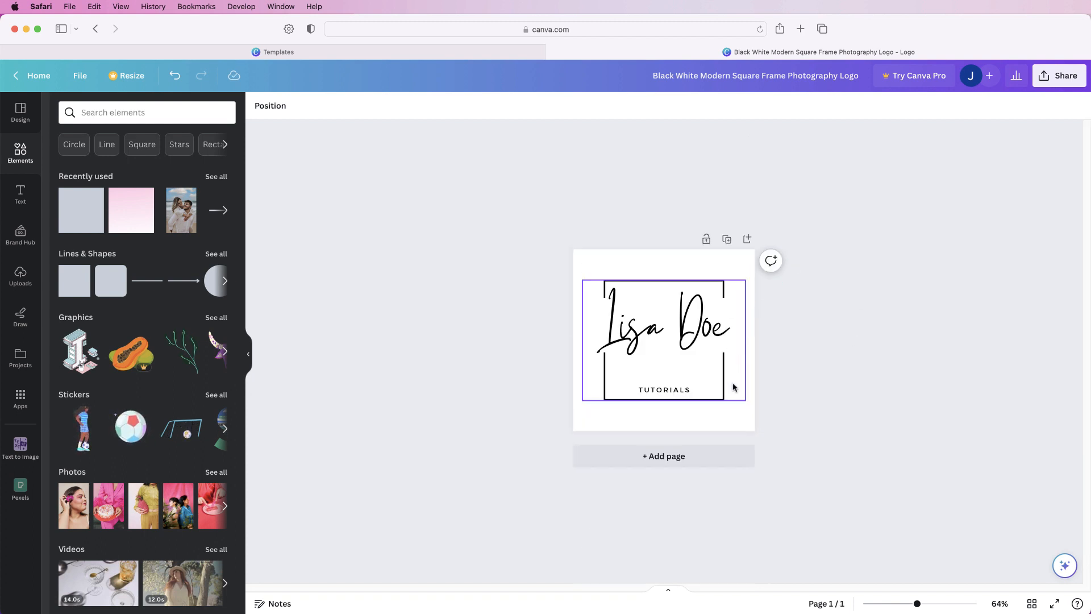
left_click_drag(919, 607, 936, 607)
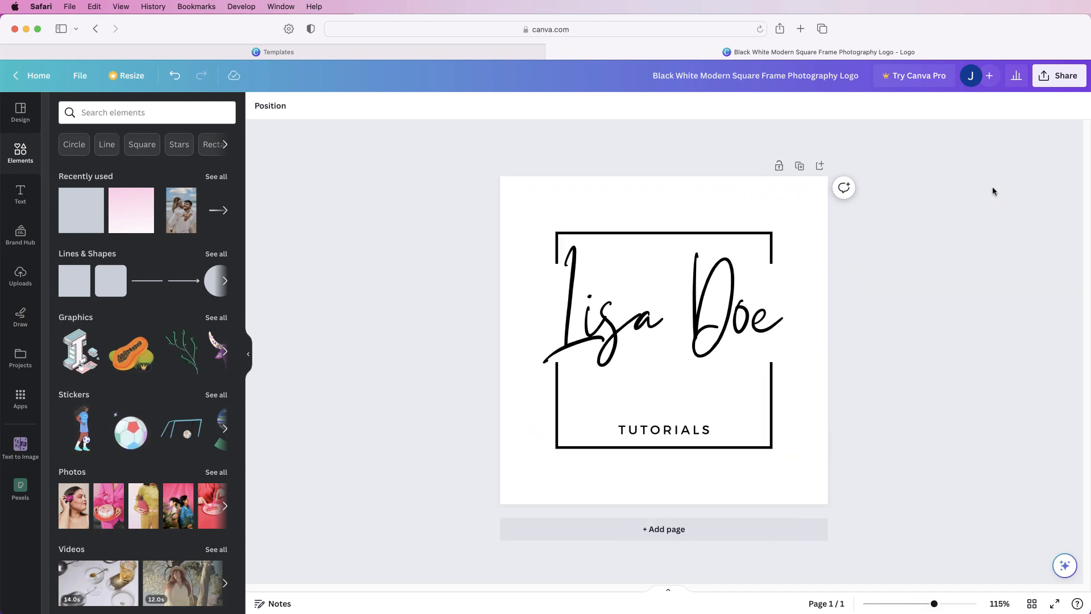
- Open the design's download settings and choose PNG as the file type
left_click(1057, 75)
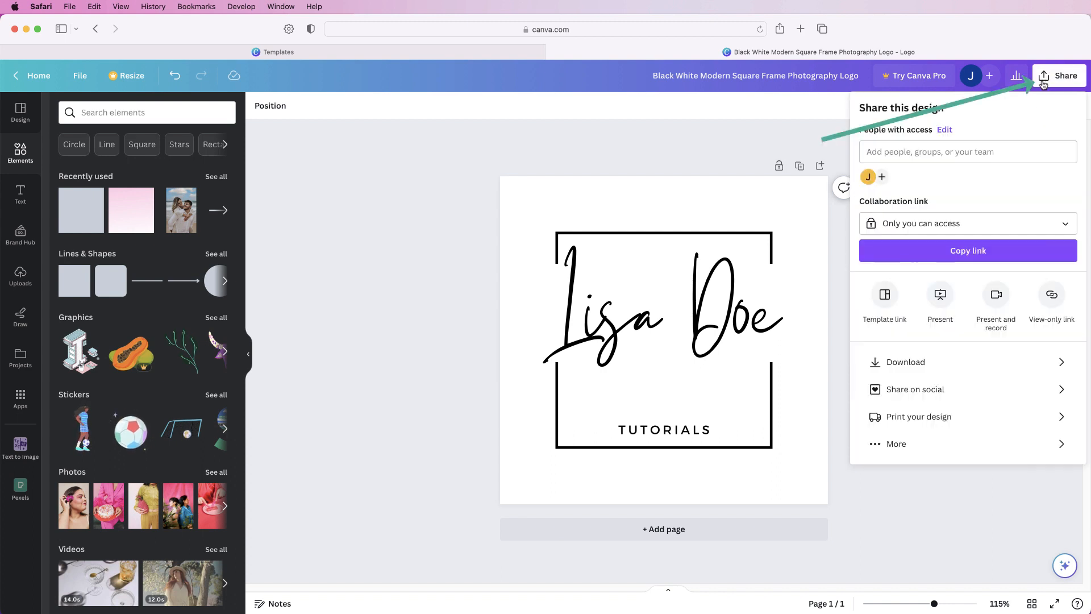
left_click(889, 363)
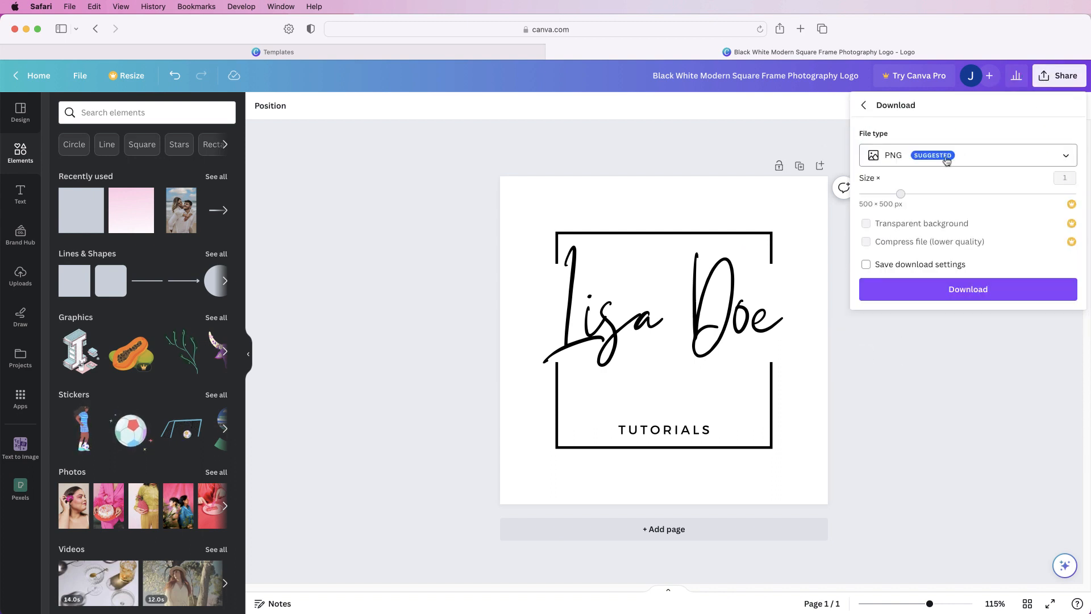
left_click(989, 160)
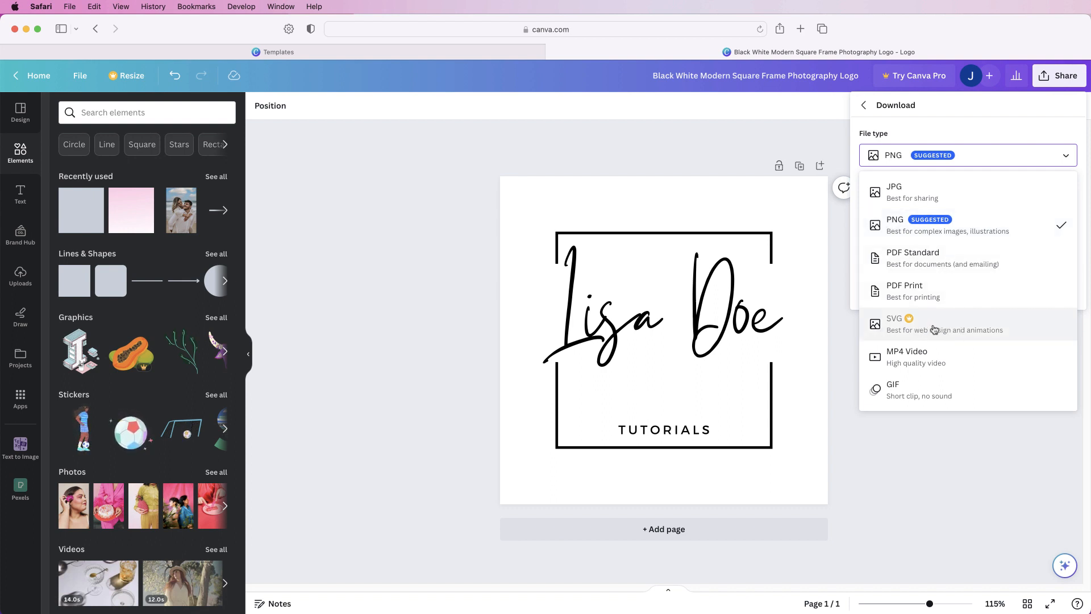
left_click(963, 231)
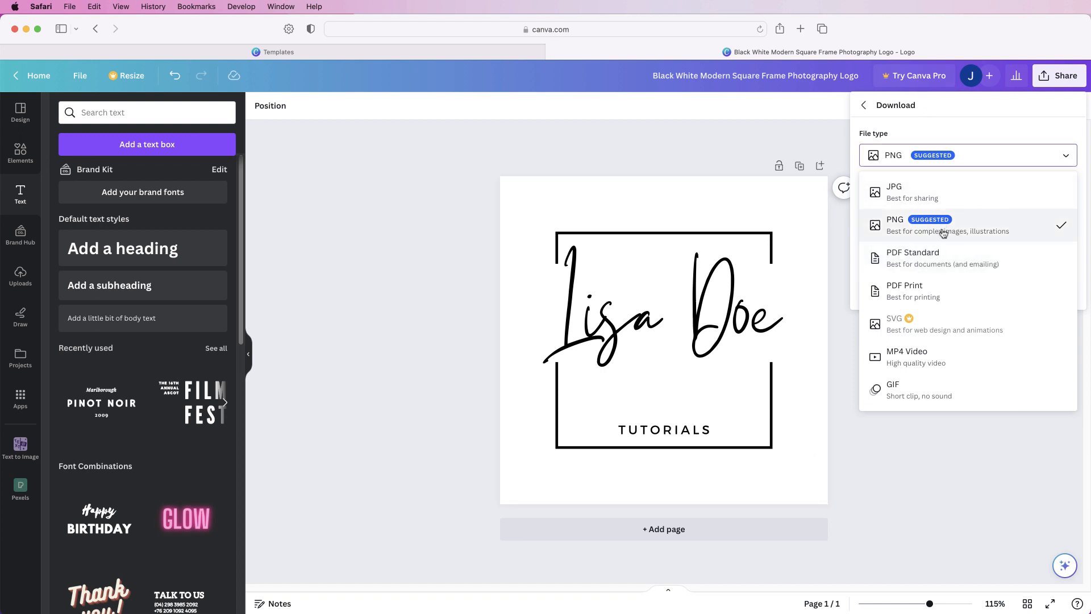
left_click(993, 229)
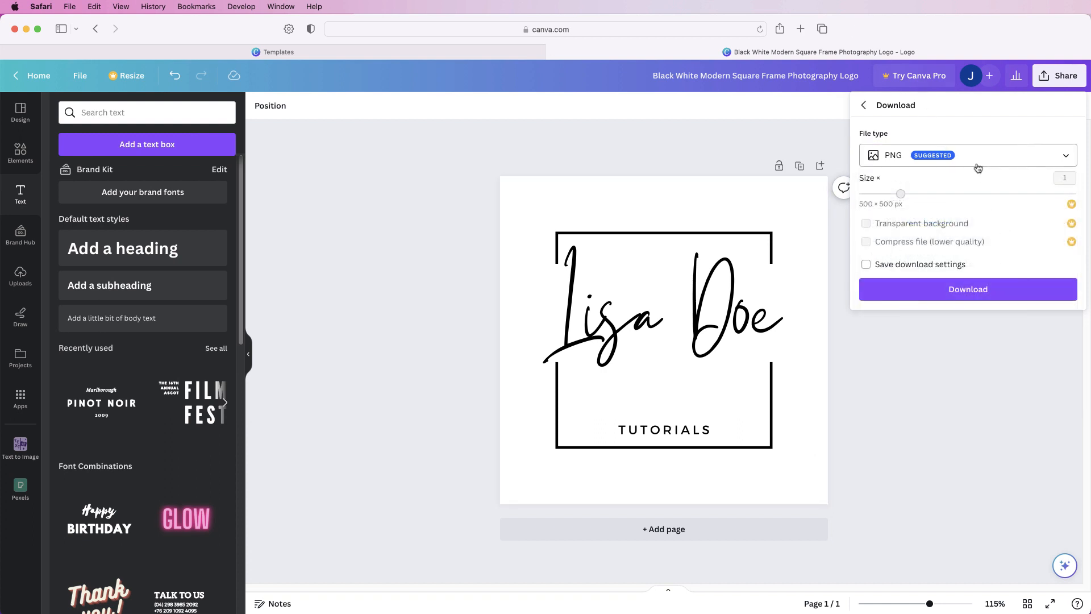
- Download the logo as a PNG, switch to Finder and show the Downloads folder
left_click(967, 288)
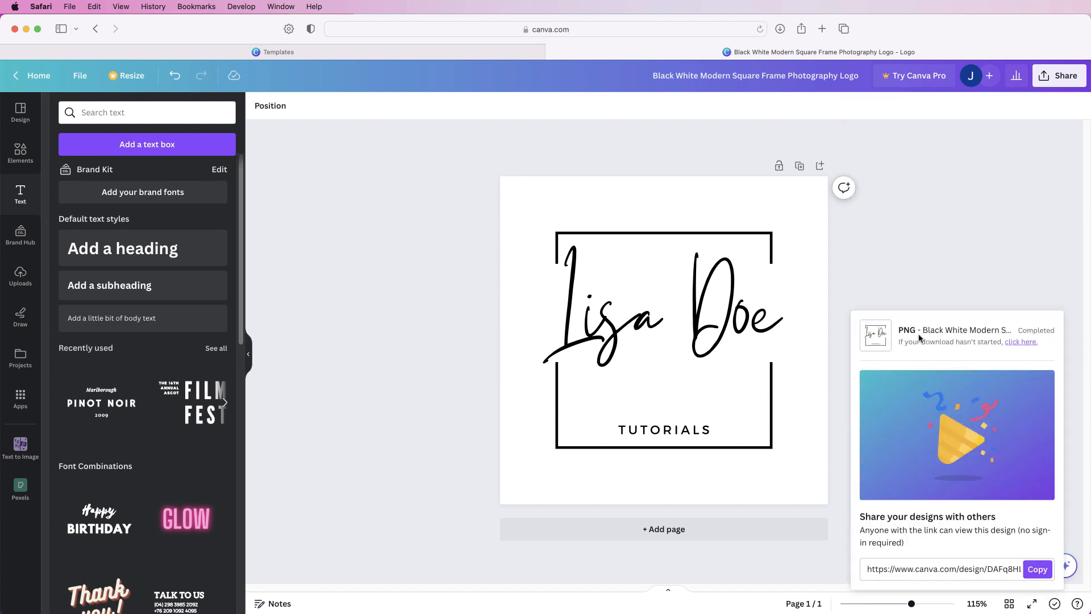
key("super+Tab")
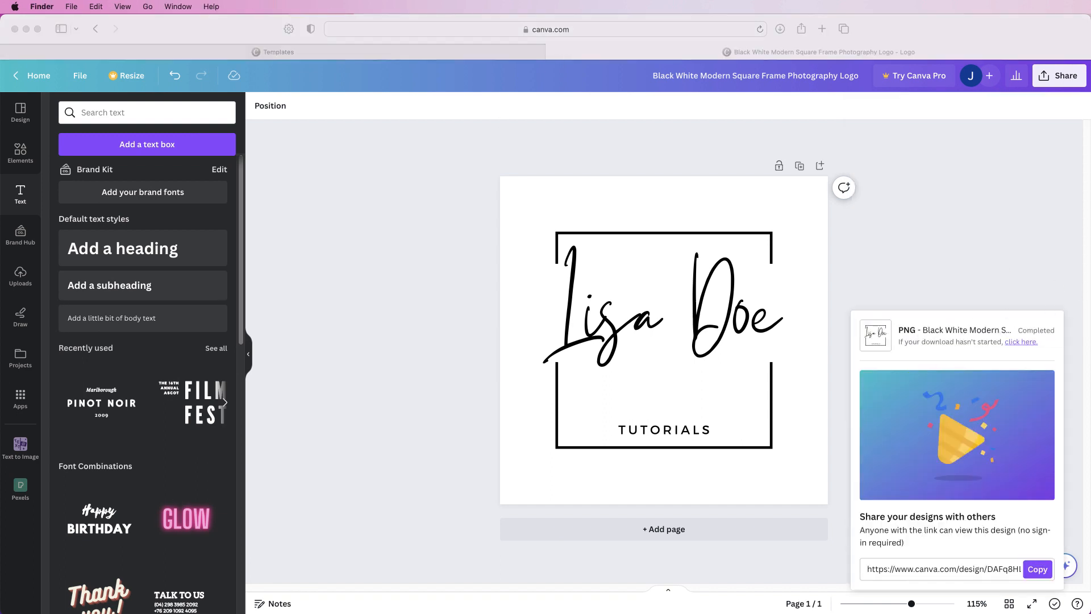
left_click(147, 6)
left_click(170, 105)
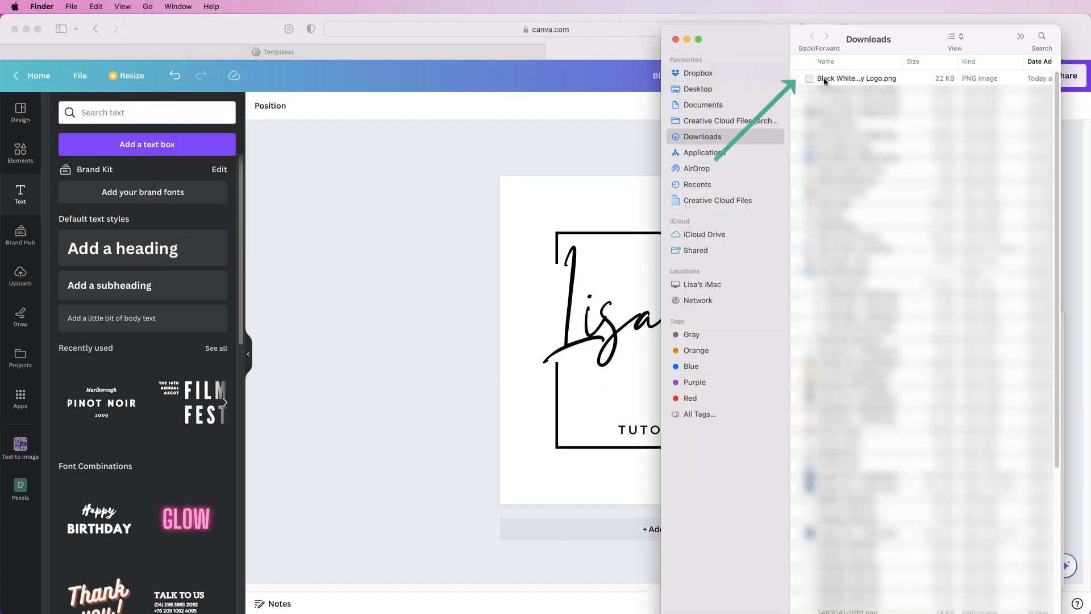
- Open the downloaded logo PNG in Preview, enlarge its window to inspect the image, then close it and return to the Canva design
left_click(825, 80)
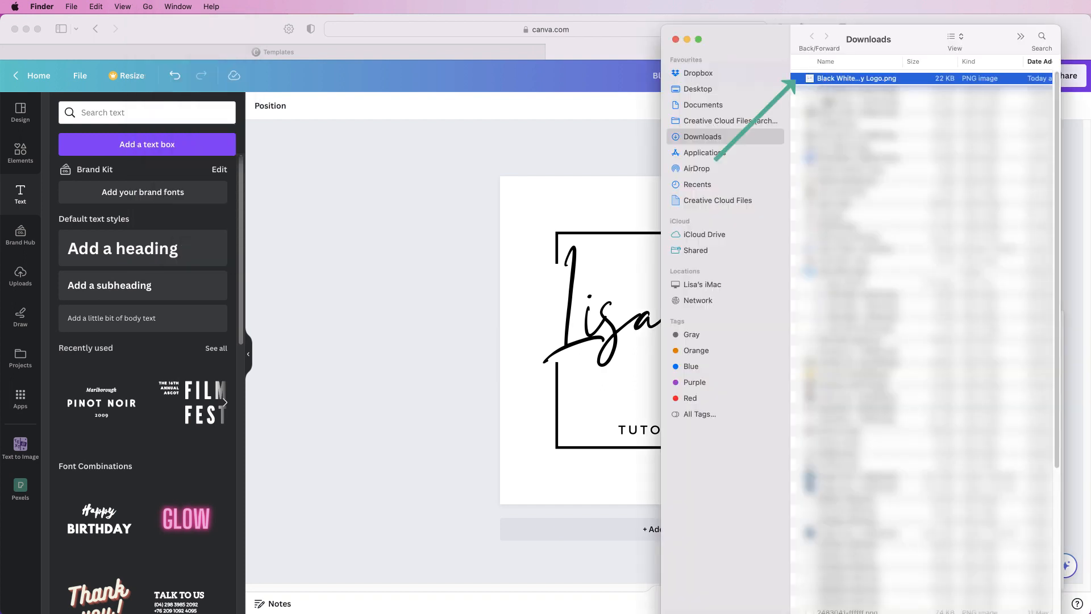
double_click(825, 80)
left_click_drag(369, 41, 562, 102)
left_click_drag(638, 418, 643, 503)
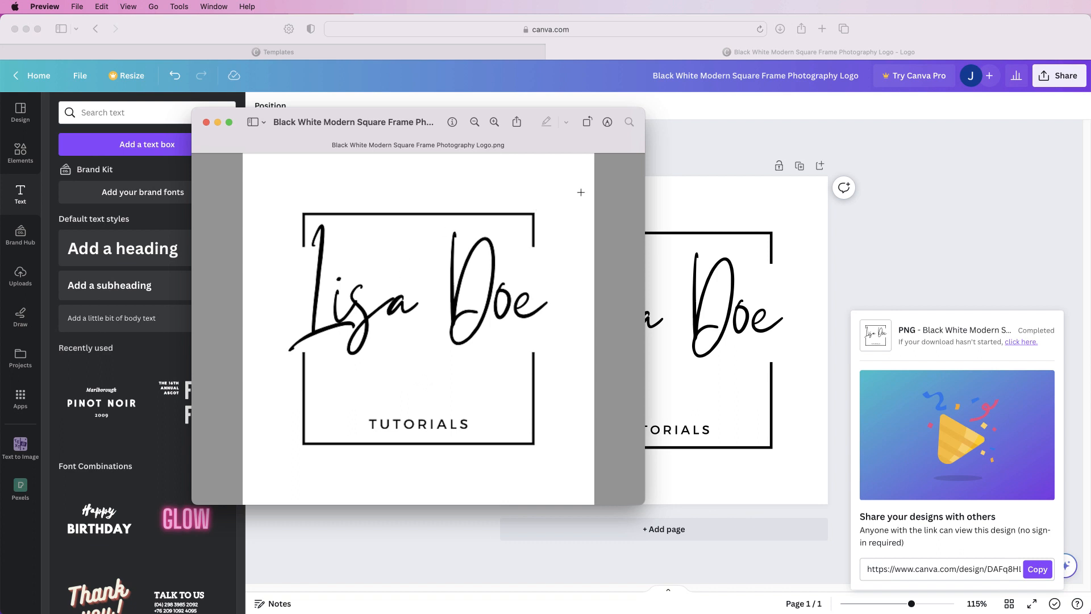
left_click(207, 122)
left_click(1013, 301)
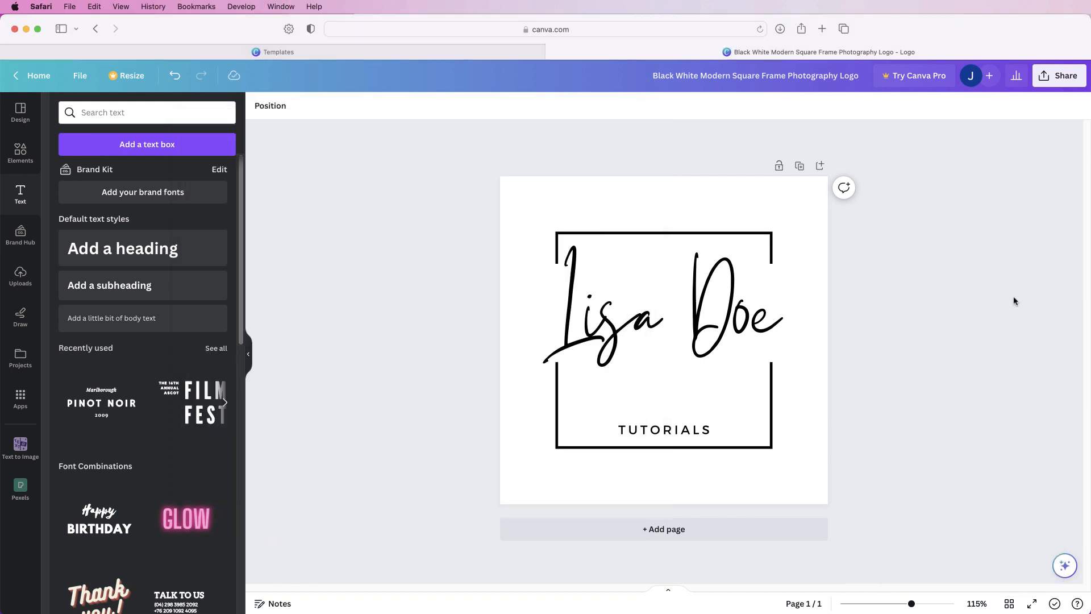